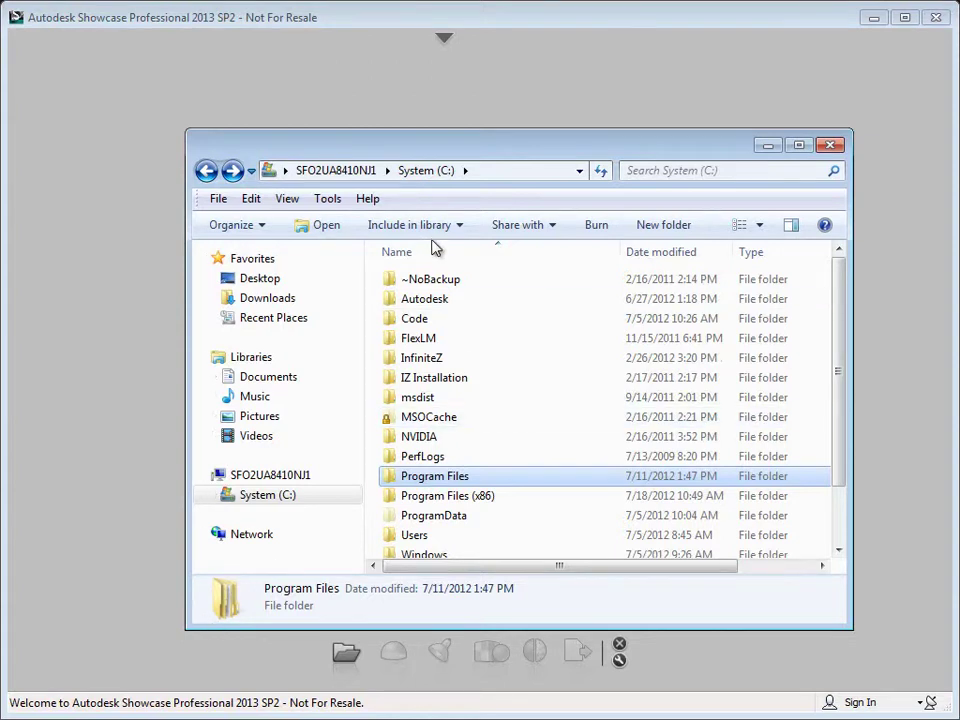
# - Browse to Program Files\Autodesk\ARPlugin, inspect marker1.jpg and marker1.pdf, then minimize Explorer
pyautogui.doubleClick(444, 480)
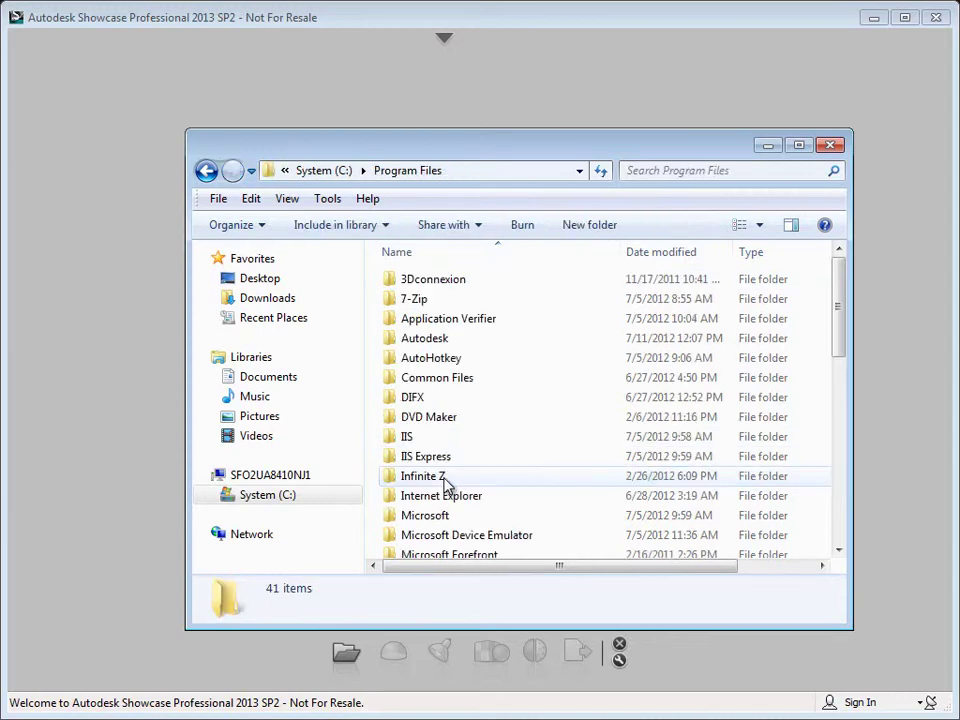
pyautogui.doubleClick(437, 342)
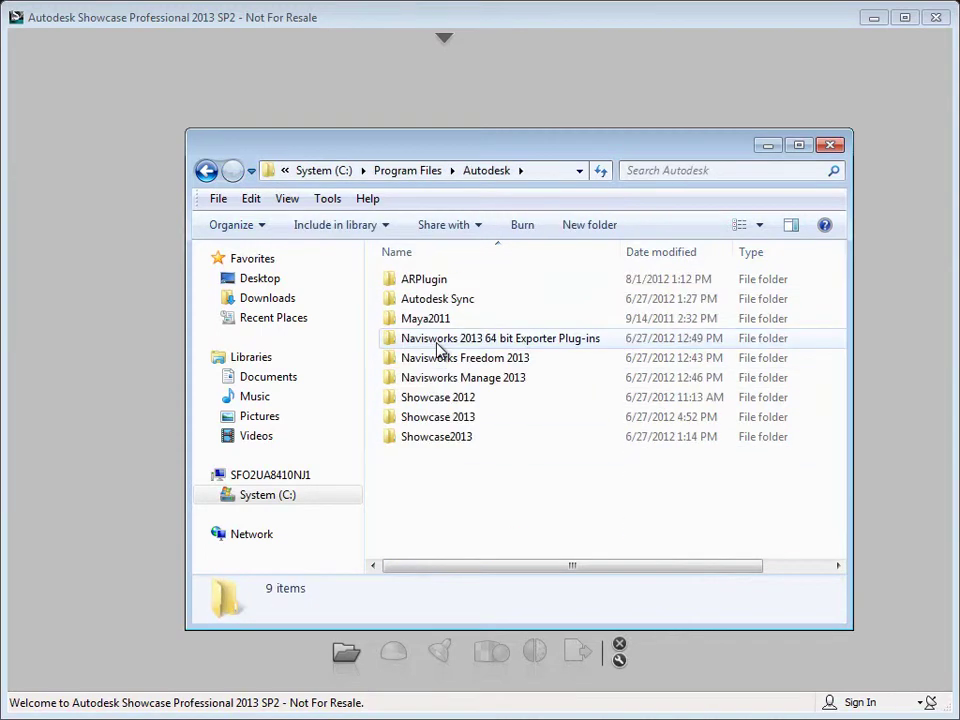
pyautogui.doubleClick(431, 282)
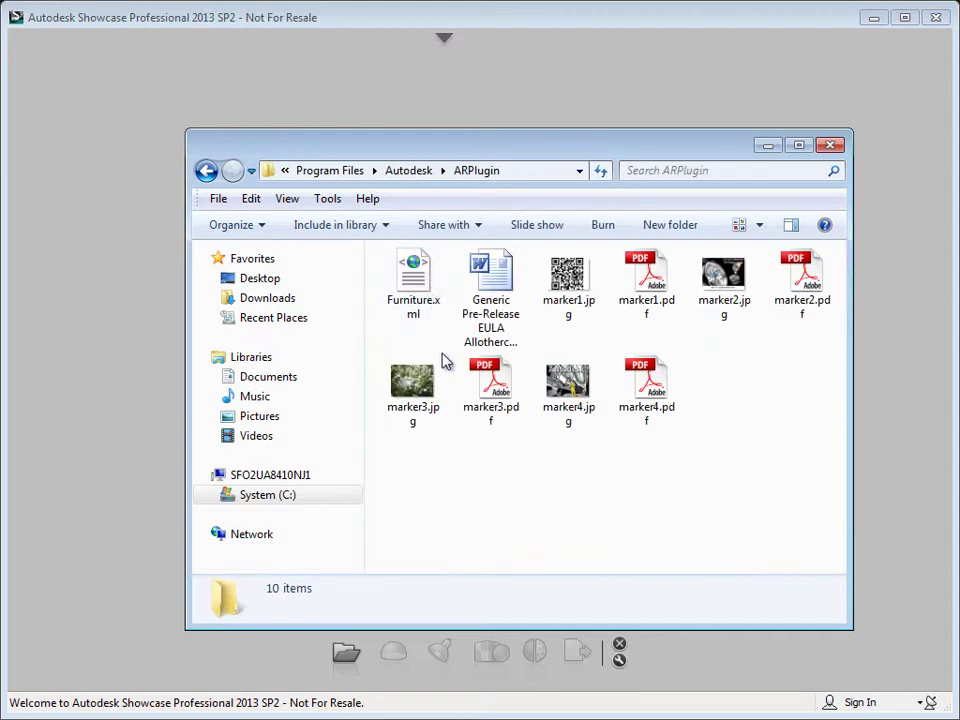
pyautogui.click(561, 292)
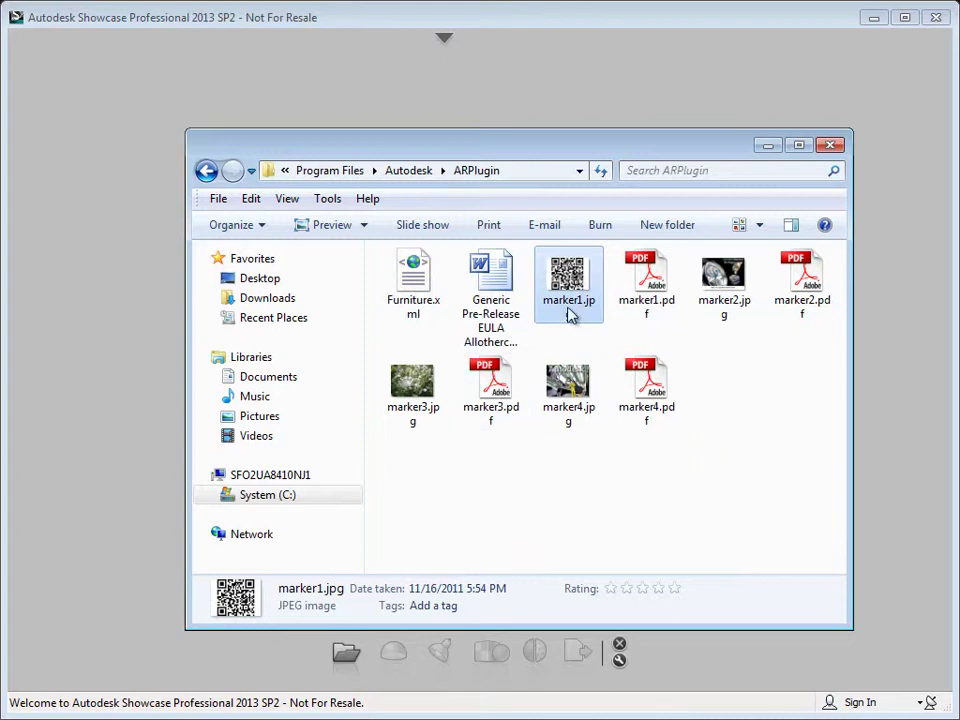
pyautogui.click(643, 298)
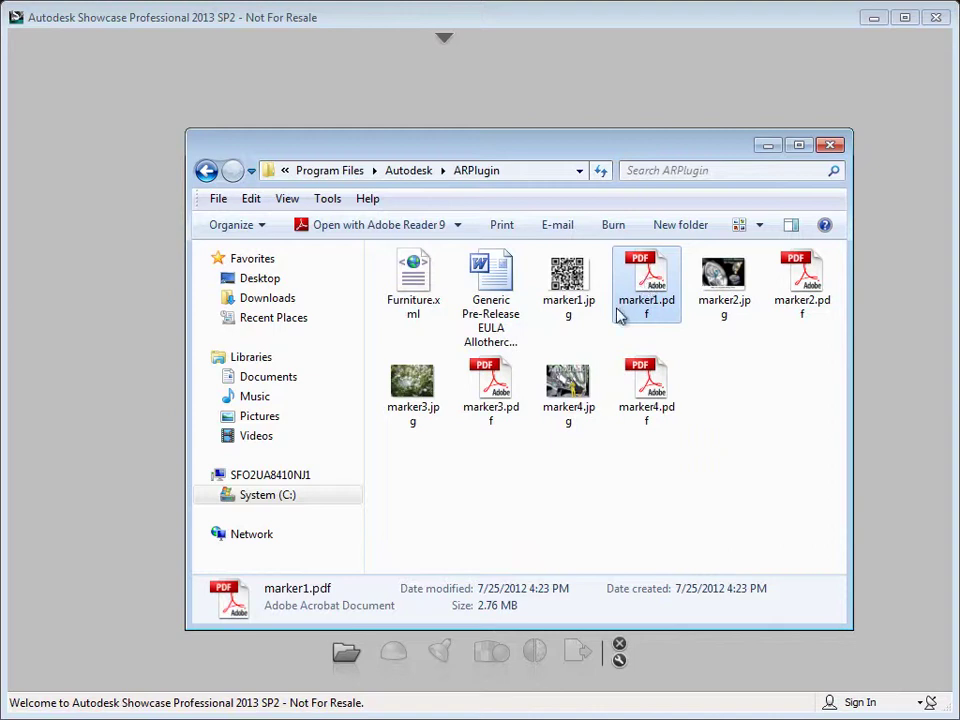
pyautogui.click(768, 147)
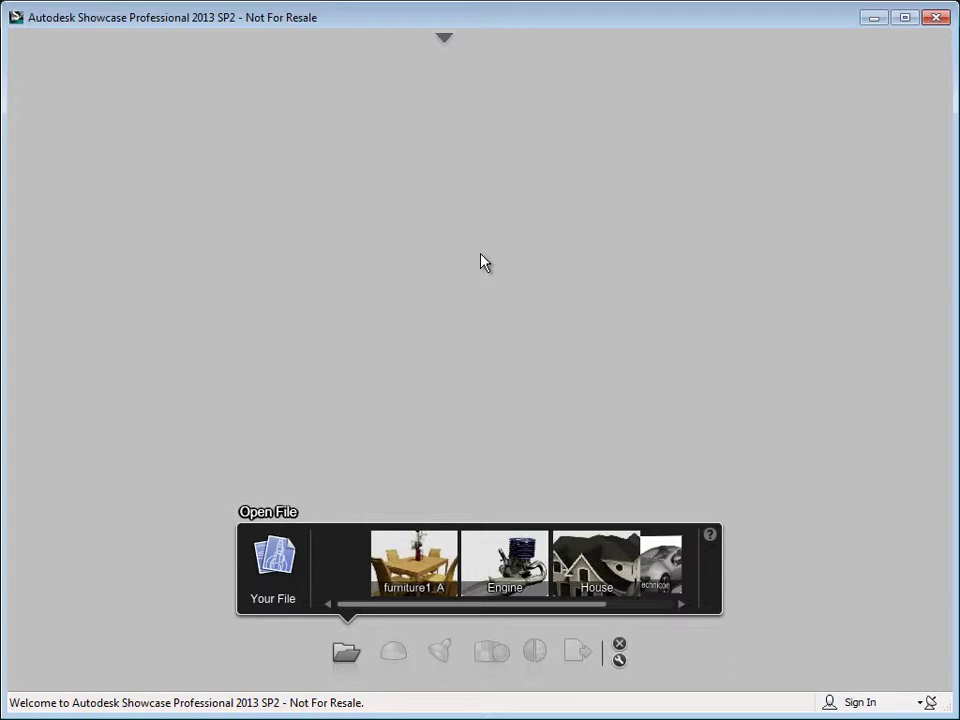
# - Load furniture1_AR_setup from the Open File strip and orbit to view the dining set
pyautogui.click(444, 44)
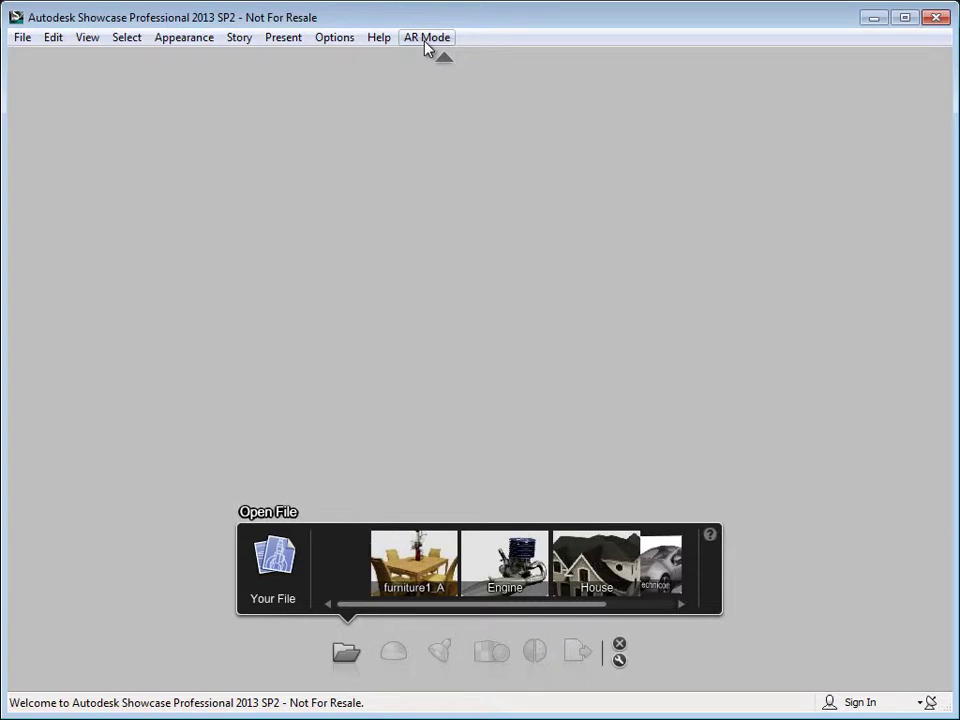
pyautogui.click(407, 578)
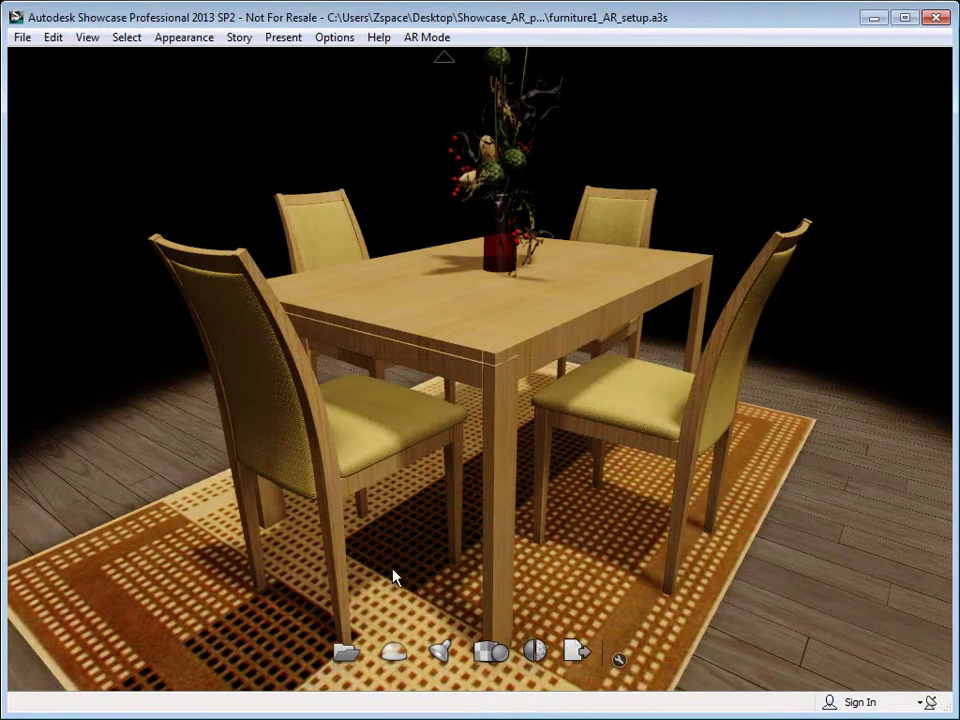
pyautogui.moveTo(514, 481)
pyautogui.mouseDown()
pyautogui.moveTo(542, 424)
pyautogui.moveTo(339, 392)
pyautogui.moveTo(511, 397)
pyautogui.mouseUp()
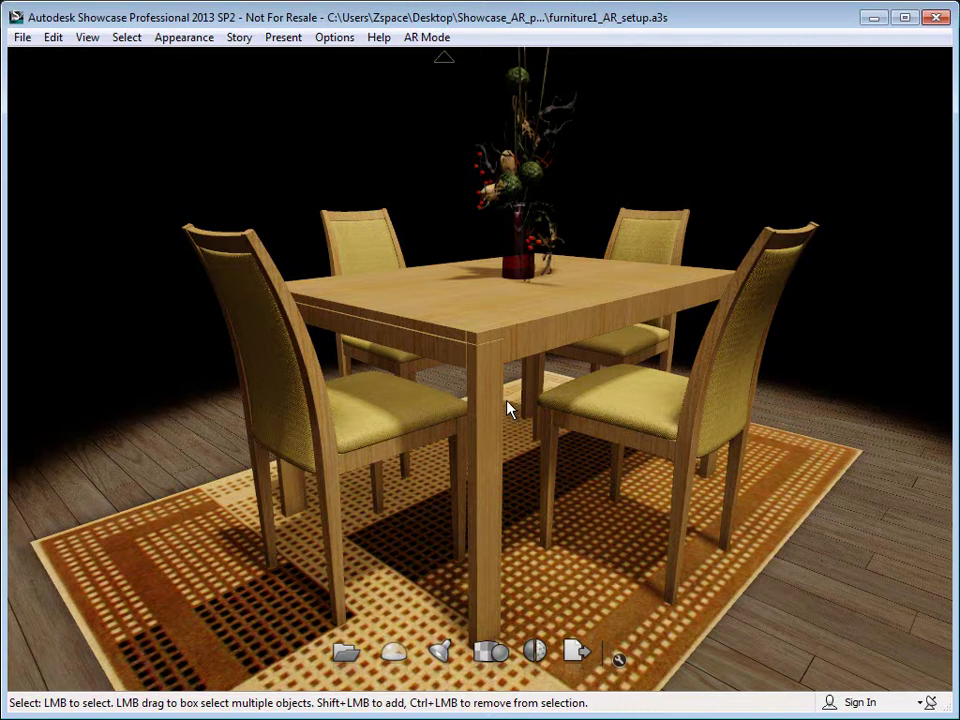
# - Apply the BP Conference Room environment from Infinite Background behind the dining set
pyautogui.press('e')
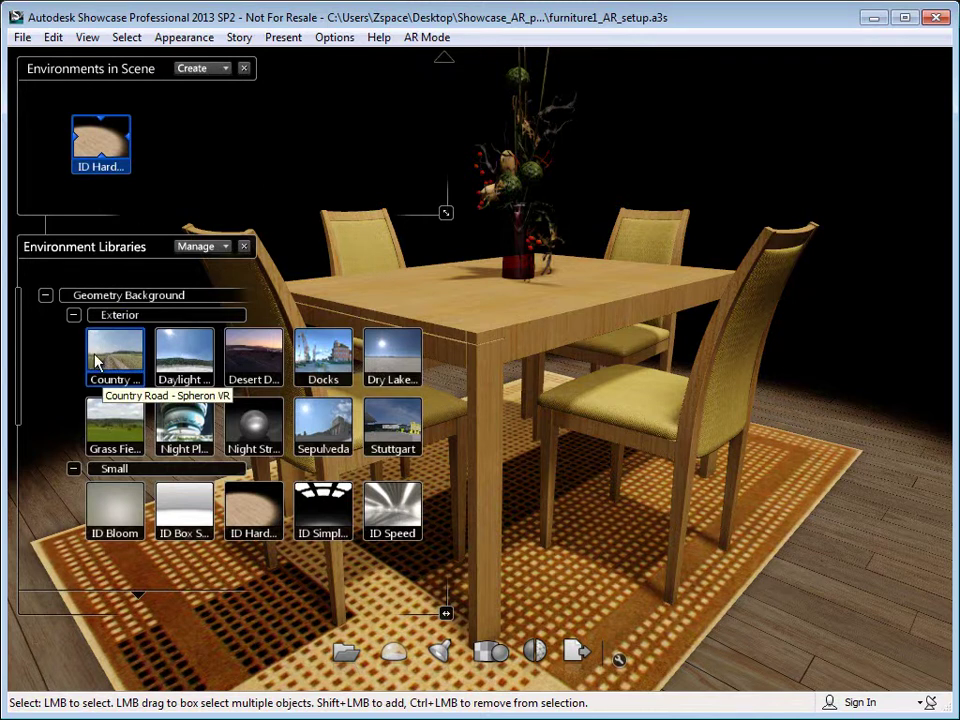
pyautogui.scroll(-10, 182, 443)
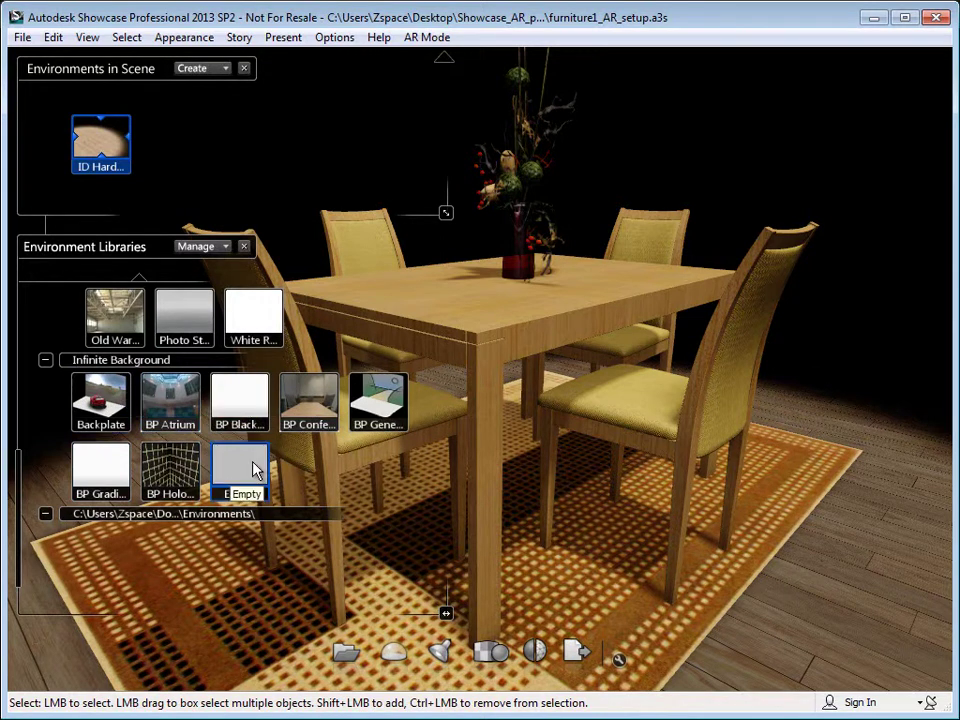
pyautogui.doubleClick(306, 404)
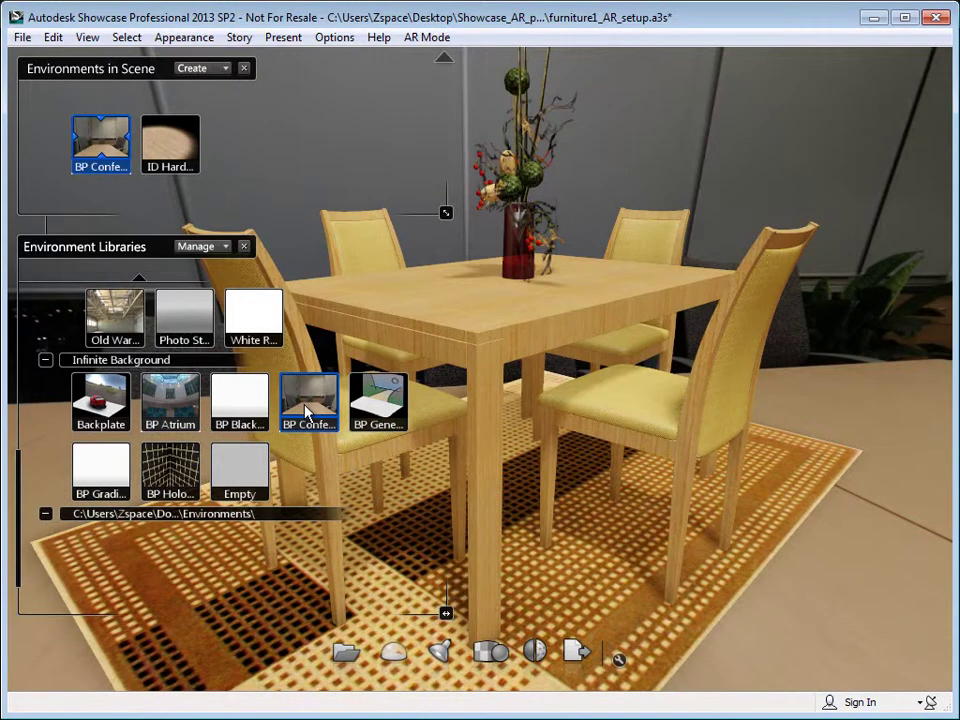
pyautogui.click(244, 68)
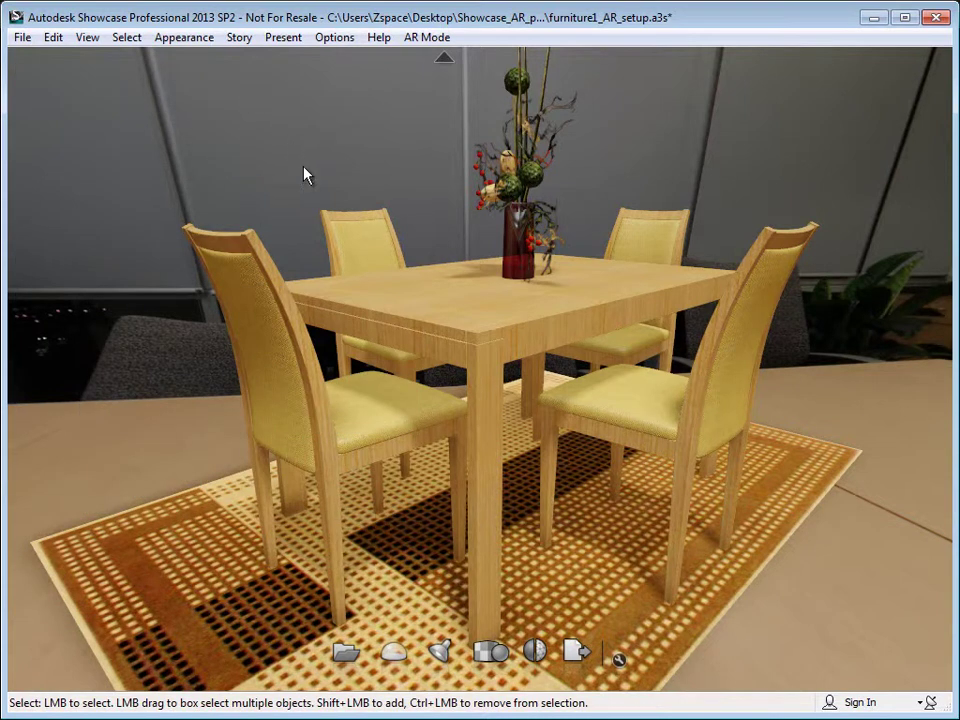
# - Group carpet.fbx, Table_NewSmart_FBX.FBX and flower_decor.fbx into a new userGroup folder
pyautogui.press('o')
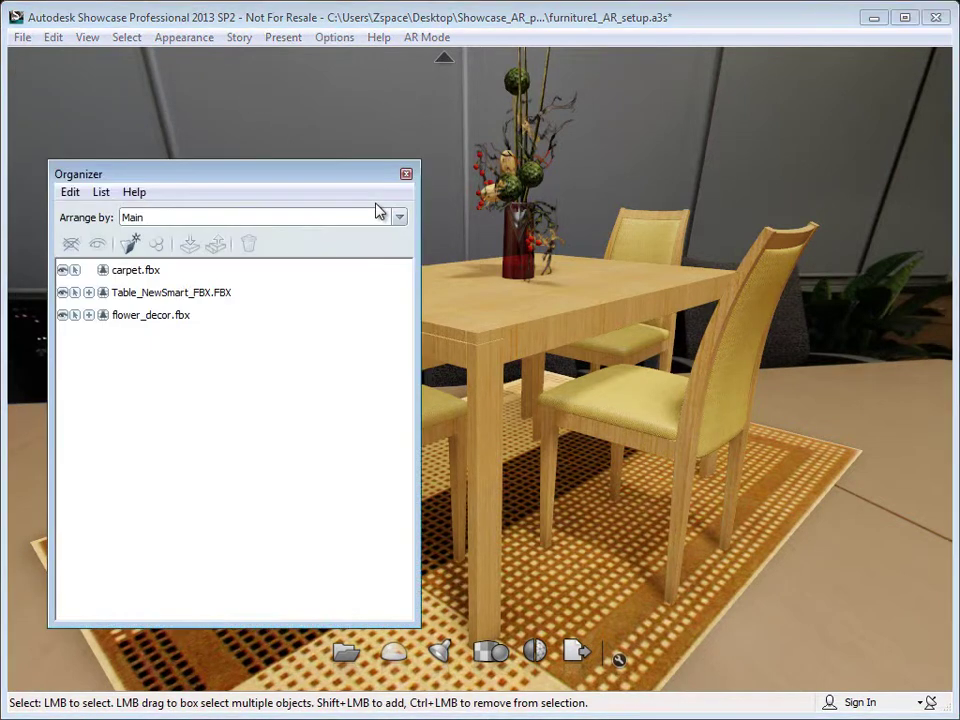
pyautogui.moveTo(139, 179); pyautogui.dragTo(145, 141)
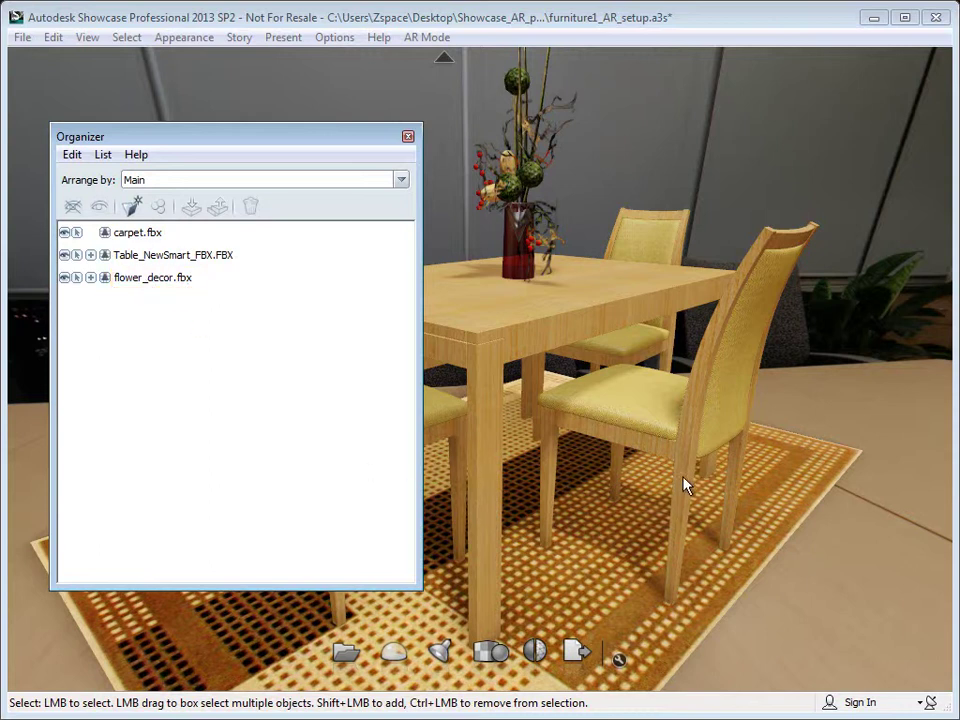
pyautogui.click(148, 233)
pyautogui.keyDown('shift'); pyautogui.click(154, 256); pyautogui.keyUp('shift')
pyautogui.keyDown('shift'); pyautogui.click(153, 279); pyautogui.keyUp('shift')
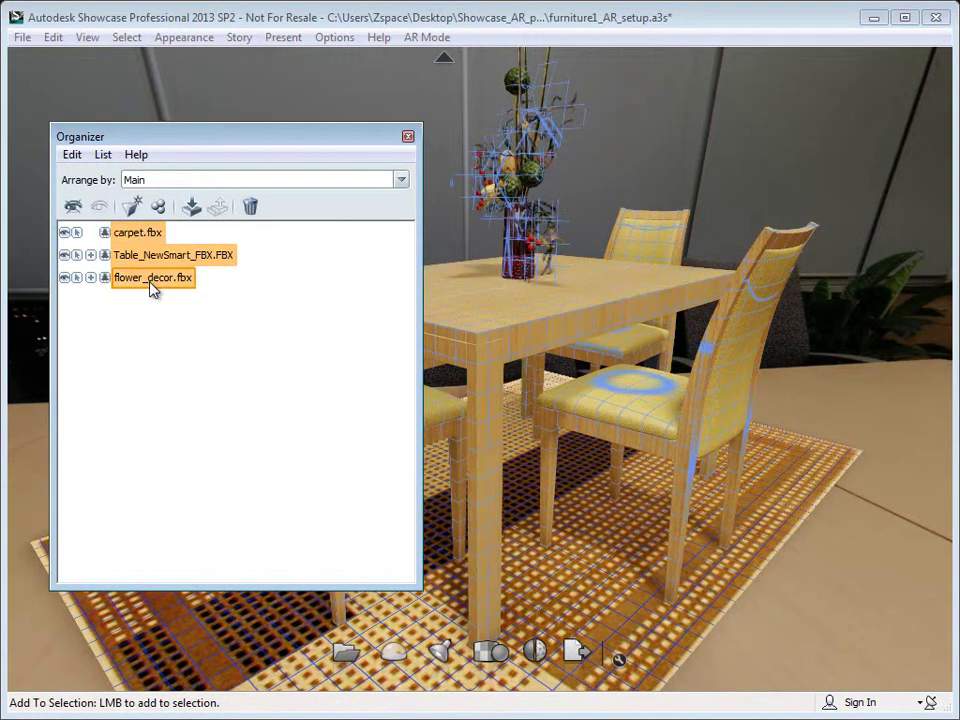
pyautogui.click(158, 207)
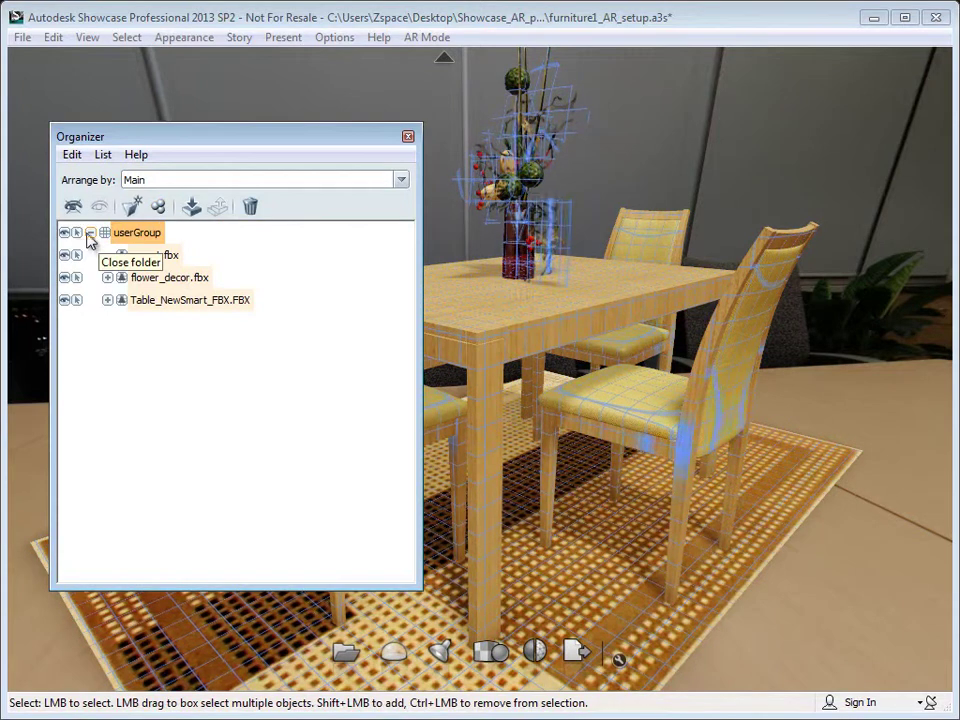
pyautogui.click(91, 232)
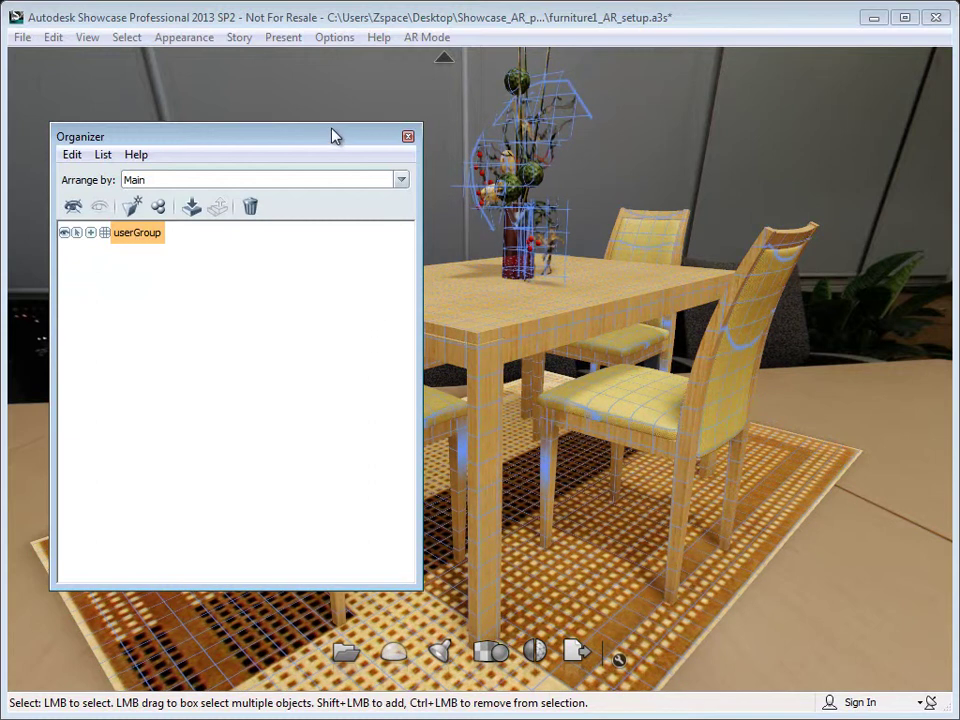
# - Add marker1.jpg from the ARPlugin folder as a new marker in AR Marker Setup
pyautogui.click(413, 39)
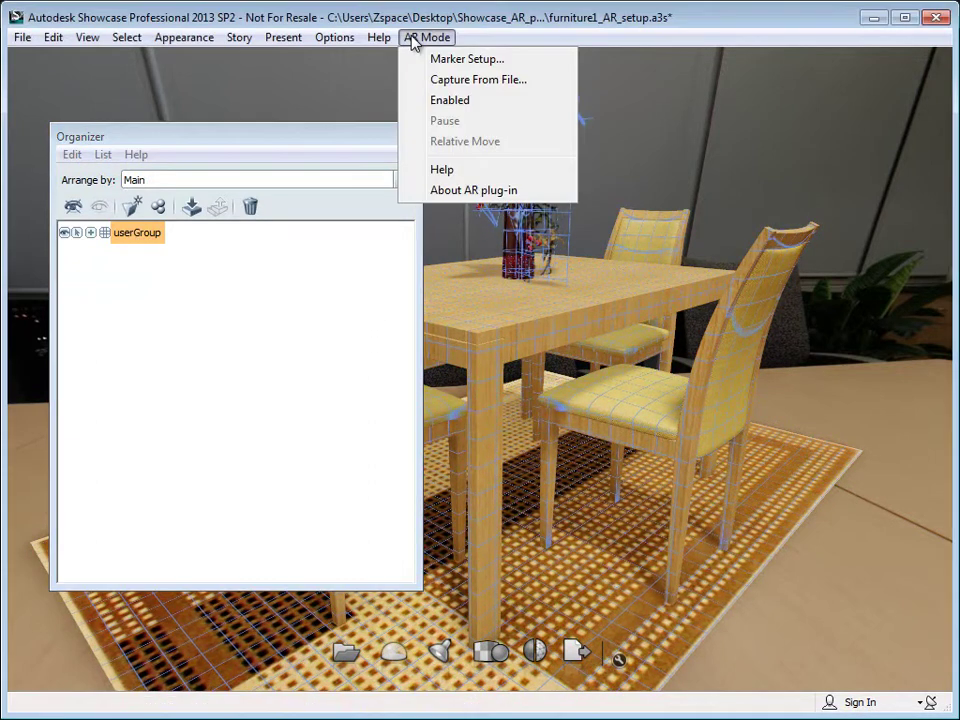
pyautogui.click(465, 60)
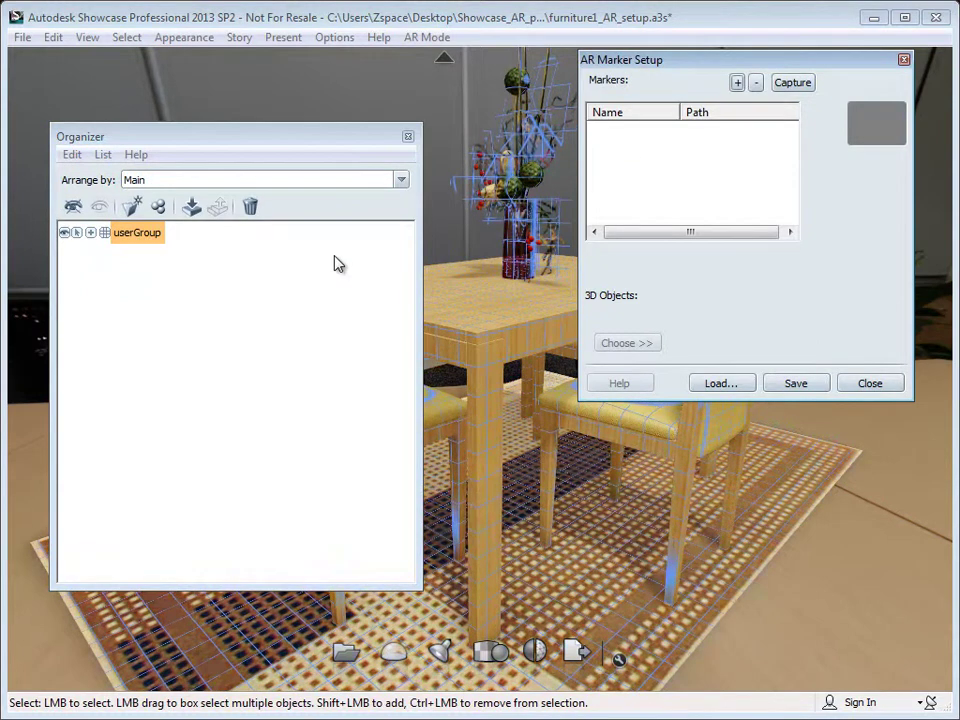
pyautogui.click(737, 84)
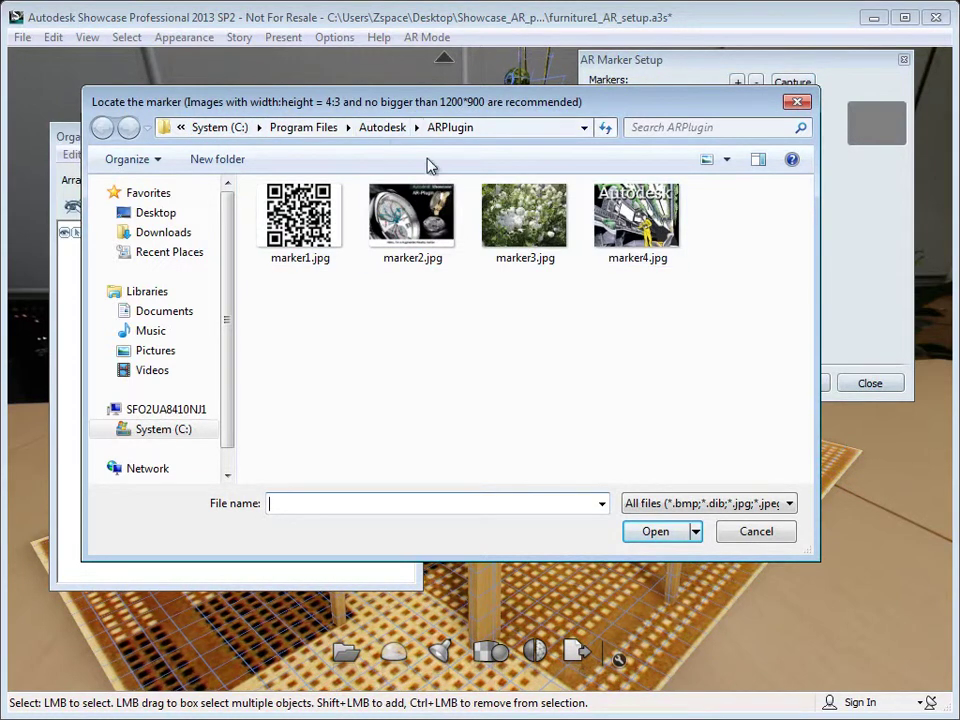
pyautogui.click(285, 226)
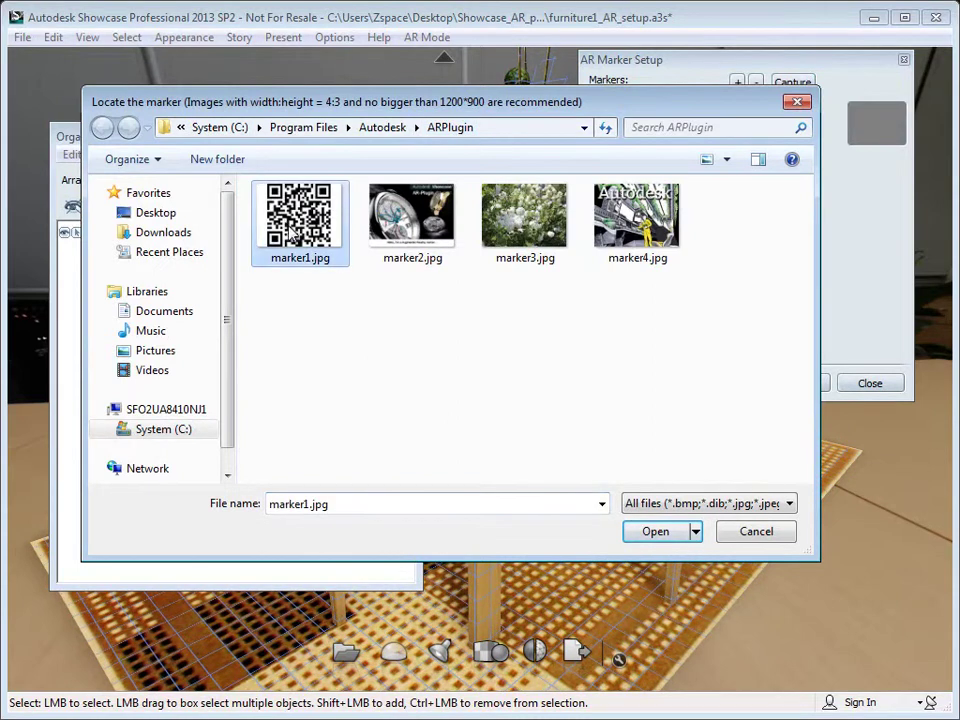
pyautogui.click(648, 533)
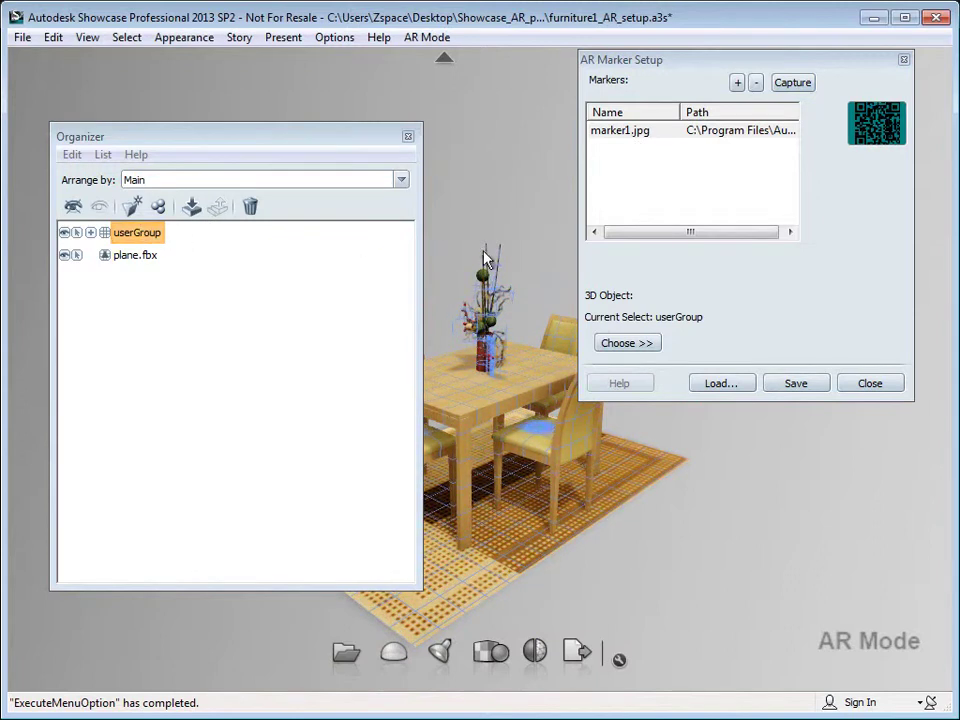
# - Assign the selected userGroup to the marker1.jpg marker via Choose >> Add Selection To
pyautogui.click(628, 344)
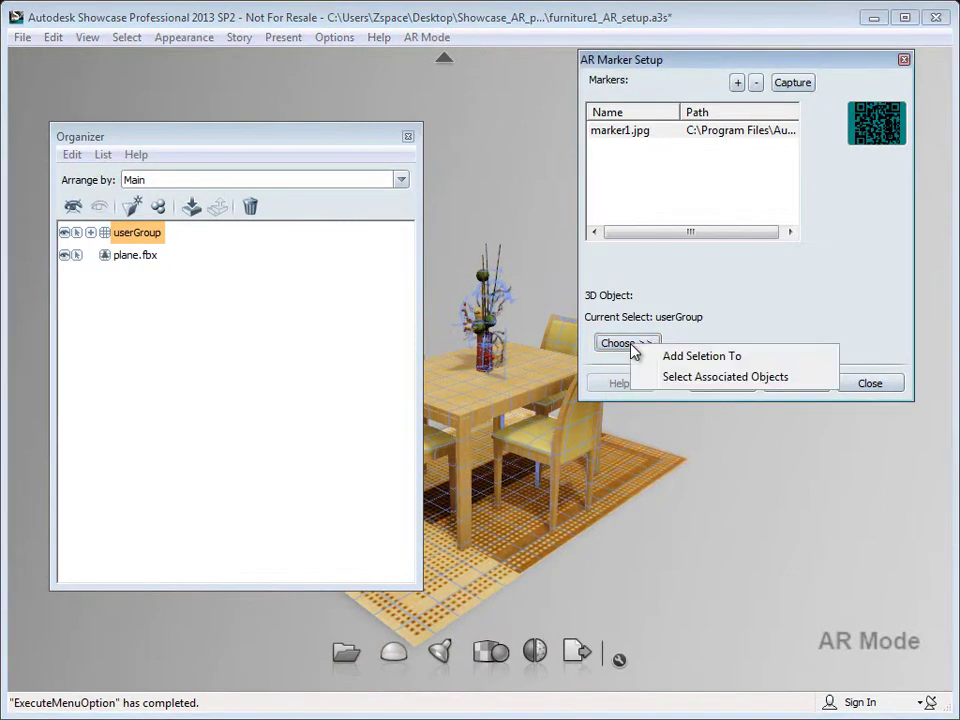
pyautogui.click(700, 357)
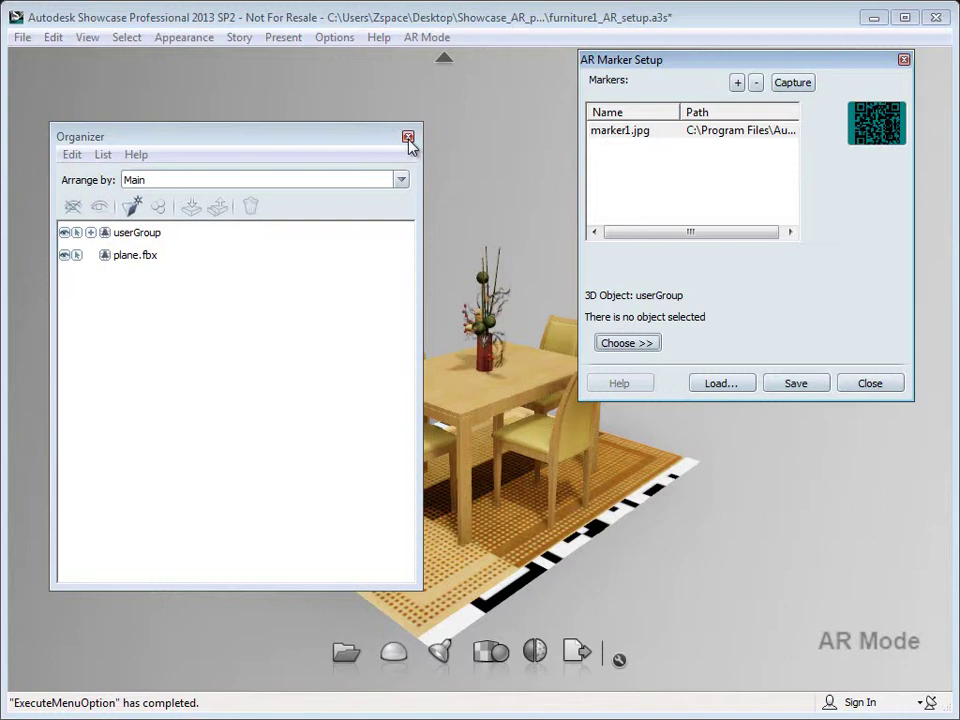
# - Close AR Marker Setup and move the Organizer to the viewport's right side
pyautogui.click(903, 62)
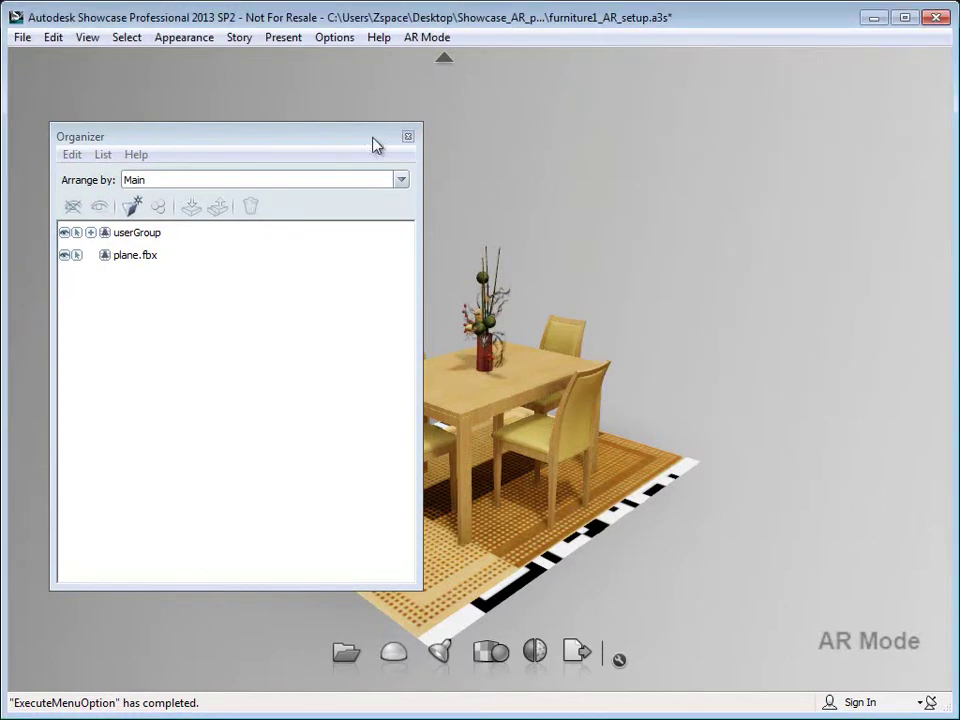
pyautogui.moveTo(275, 140); pyautogui.dragTo(814, 118)
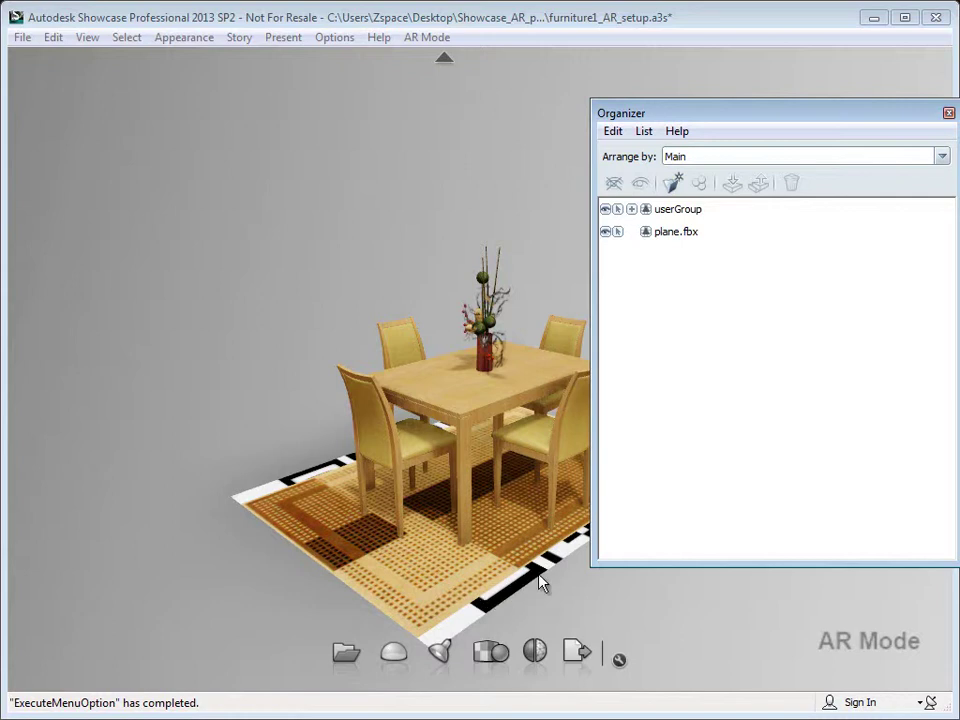
# - Show transform handles on userGroup and drag it so the carpet covers the marker pattern
pyautogui.click(668, 218)
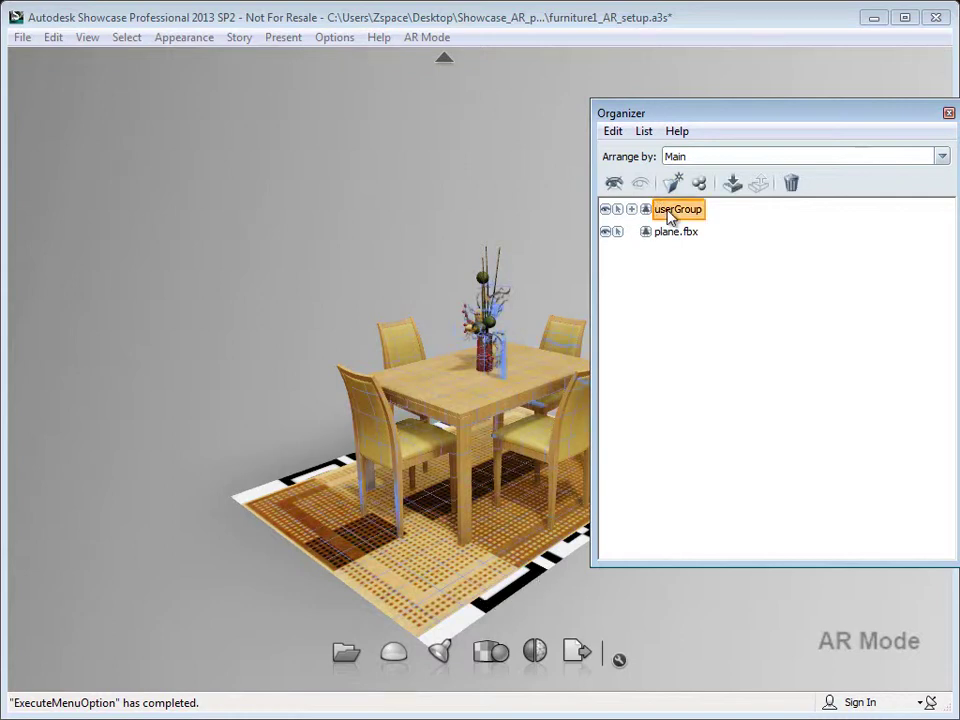
pyautogui.click(55, 38)
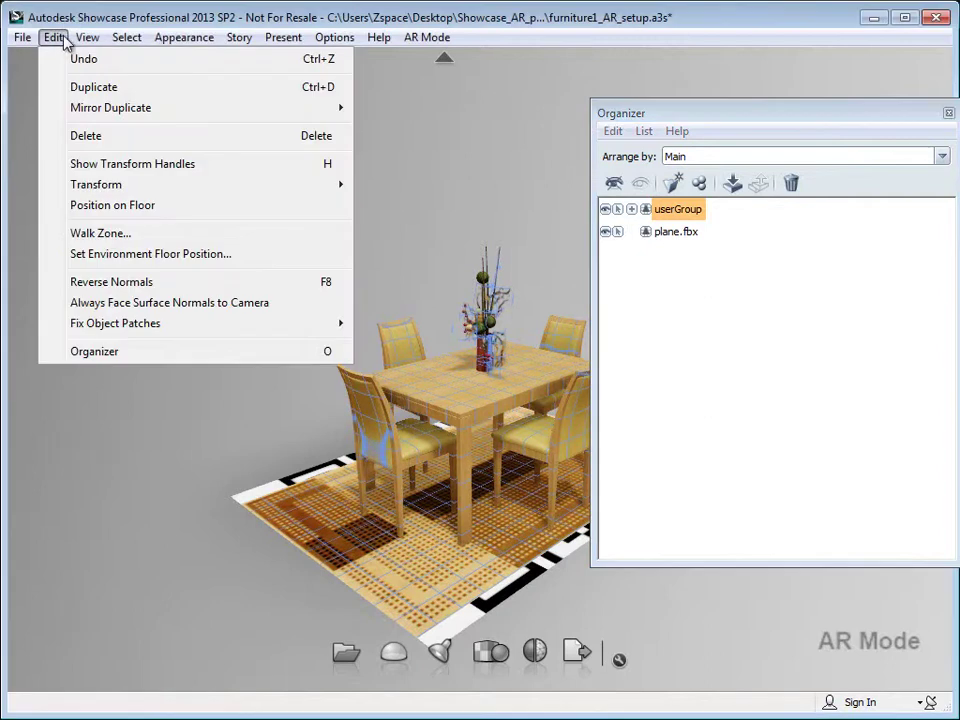
pyautogui.click(96, 165)
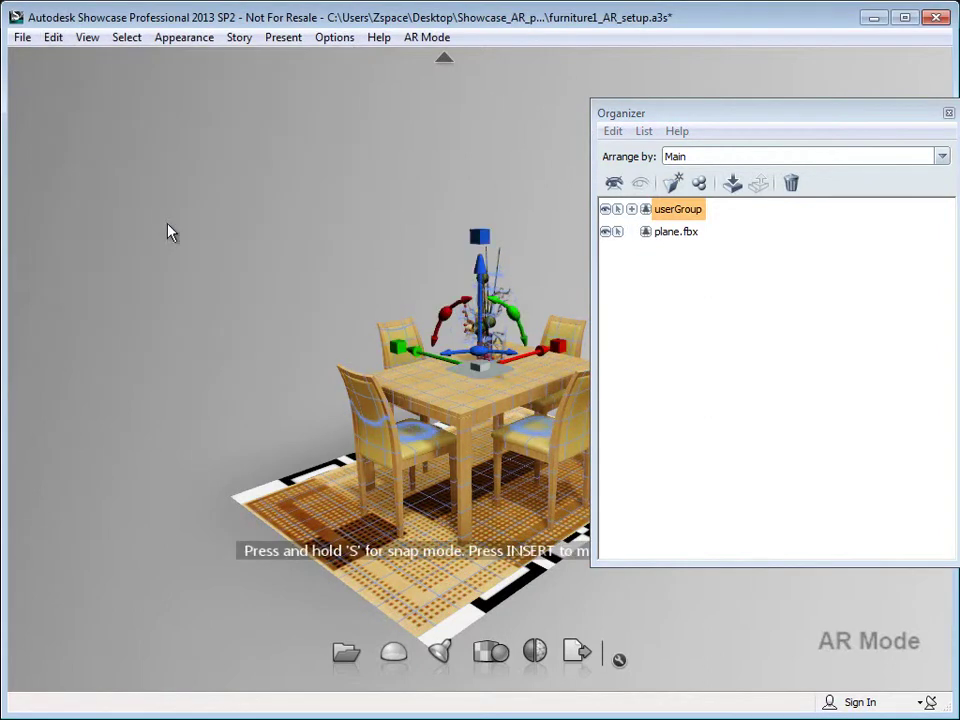
pyautogui.moveTo(484, 374)
pyautogui.keyDown('alt'); pyautogui.mouseDown()
pyautogui.moveTo(463, 489)
pyautogui.moveTo(722, 291)
pyautogui.mouseUp(); pyautogui.keyUp('alt')
pyautogui.click(485, 394)
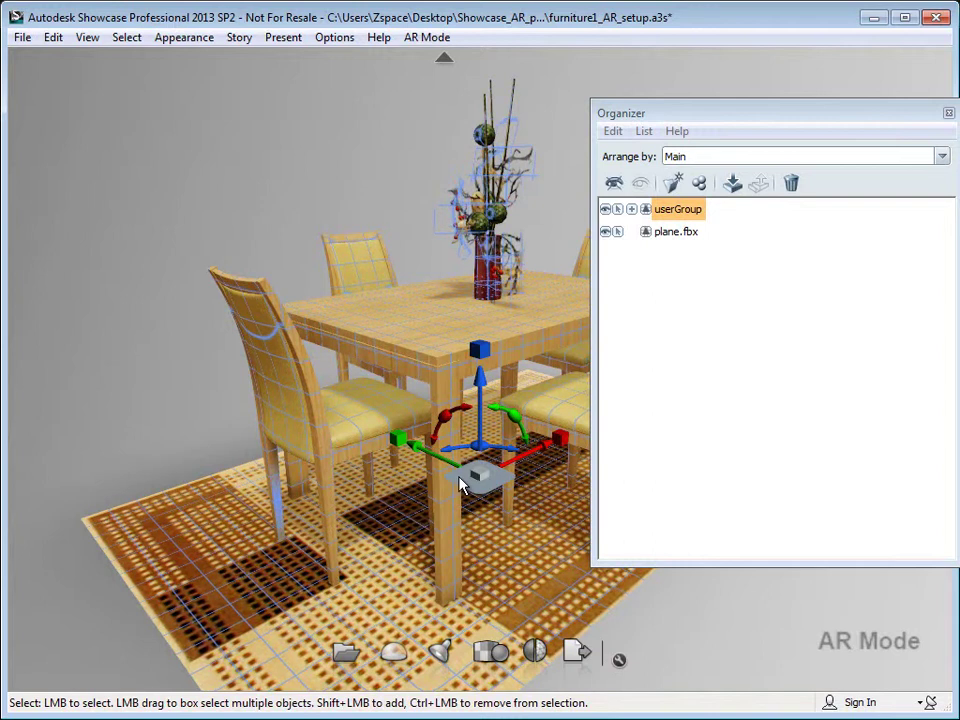
pyautogui.moveTo(460, 485); pyautogui.dragTo(440, 475)
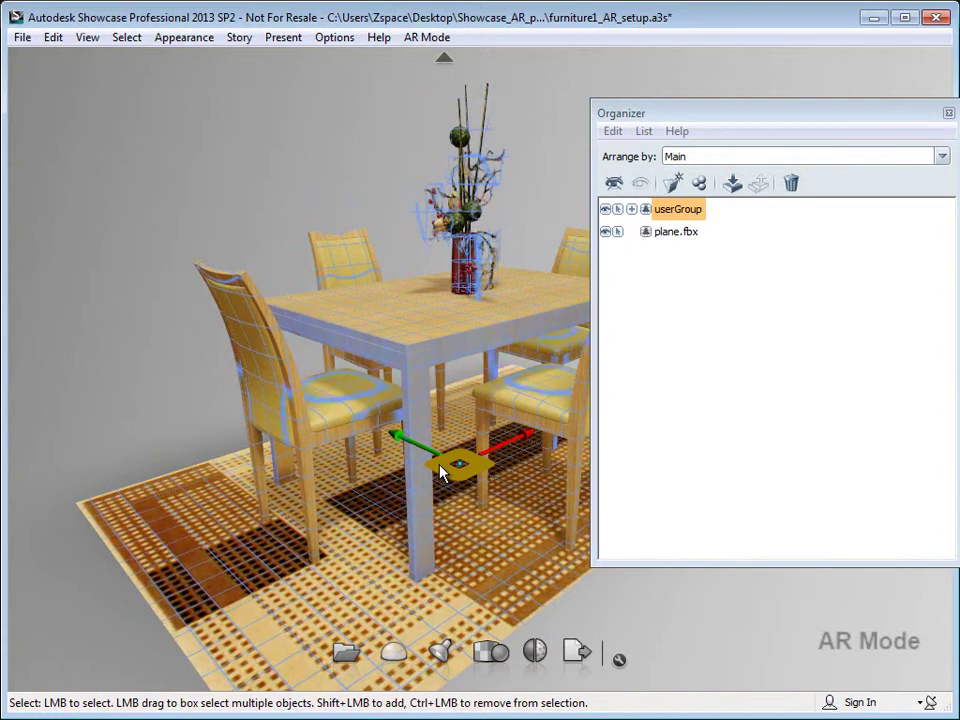
# - Close the Organizer, set AR Mode to Enabled, and accept the startup notice
pyautogui.click(949, 114)
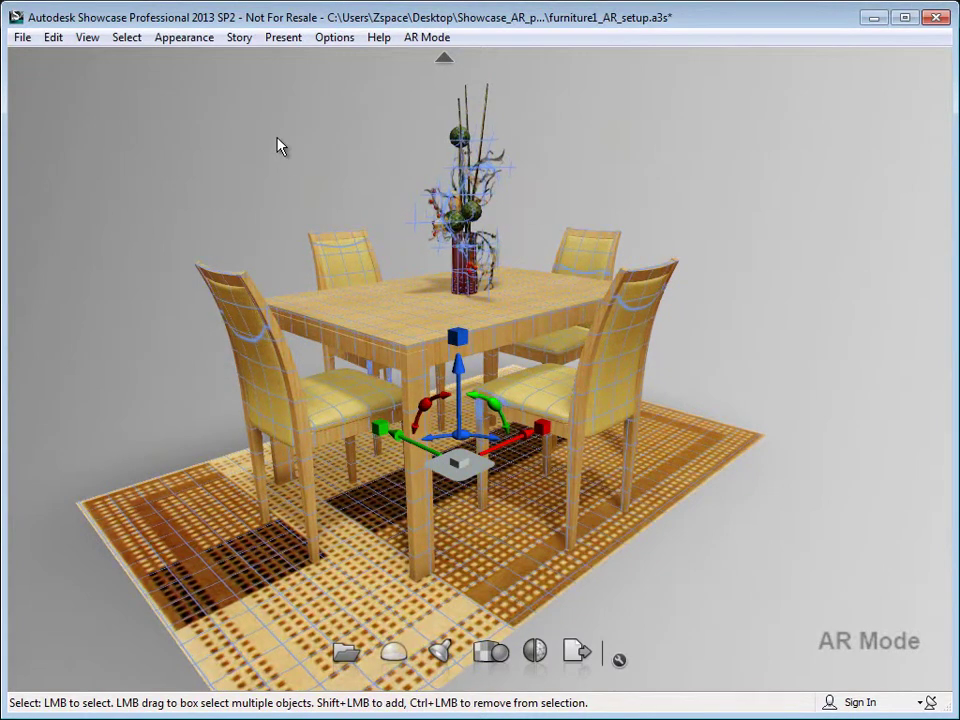
pyautogui.click(421, 38)
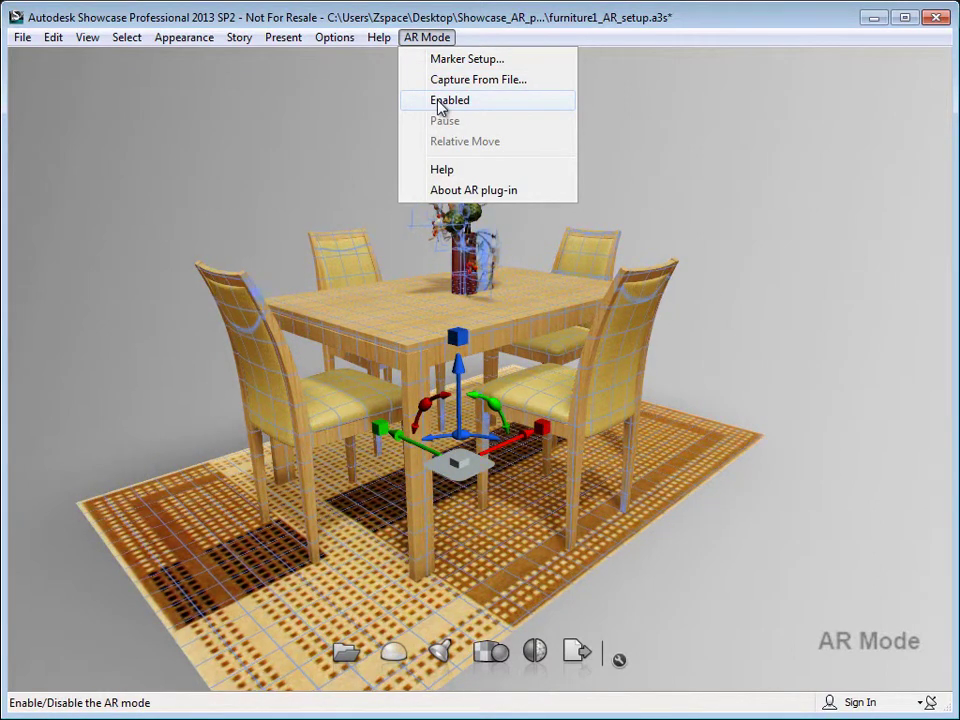
pyautogui.click(441, 103)
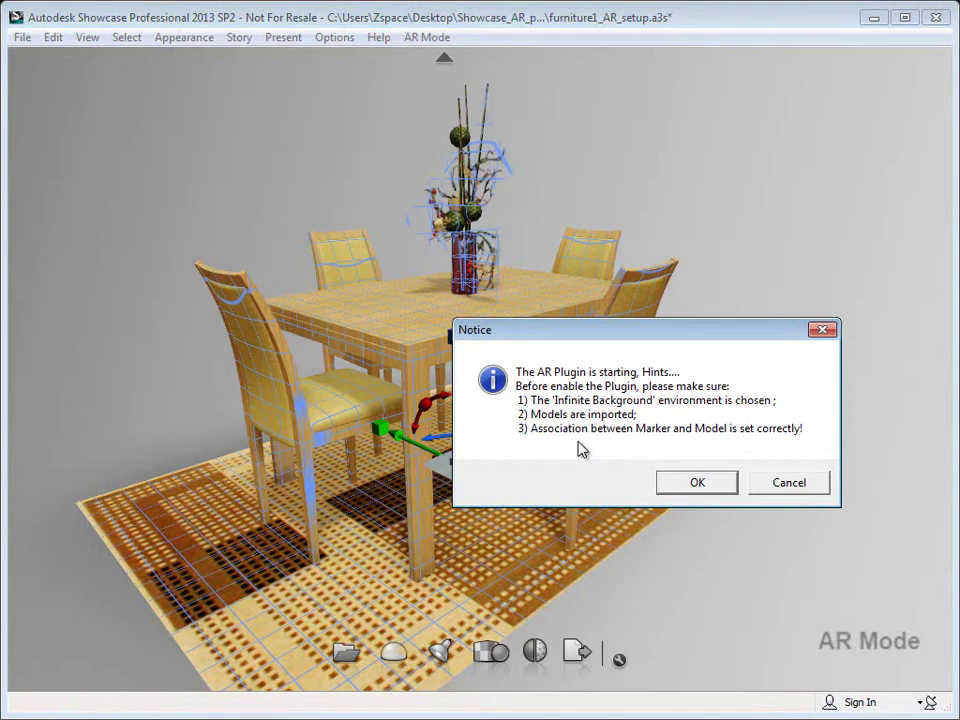
pyautogui.click(700, 485)
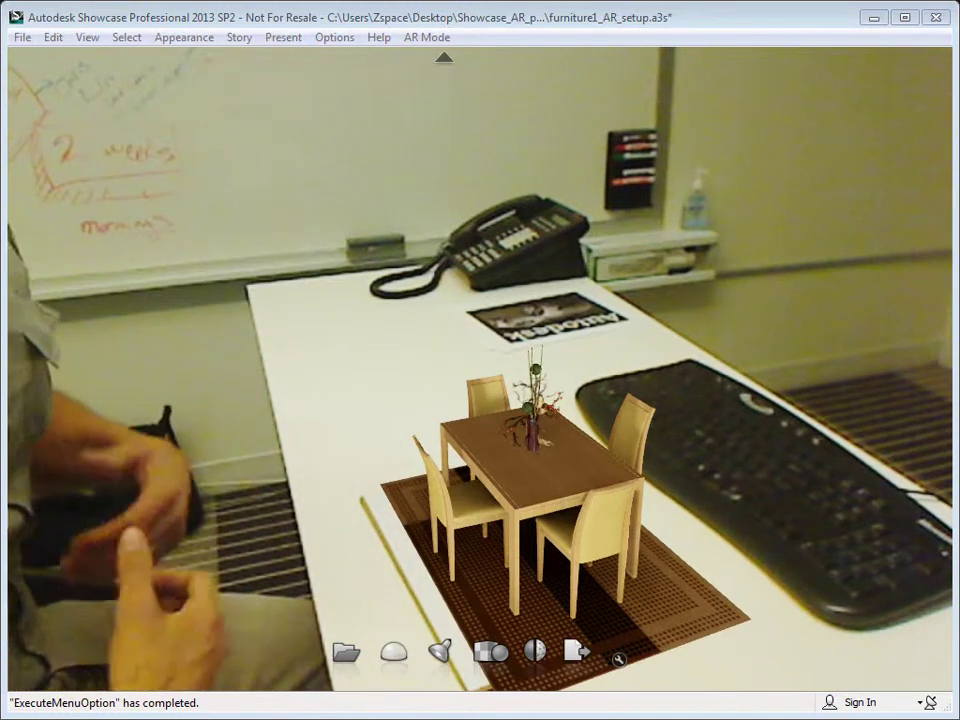
# - Pause and resume AR tracking, then pause it again to freeze the live view
pyautogui.click(424, 38)
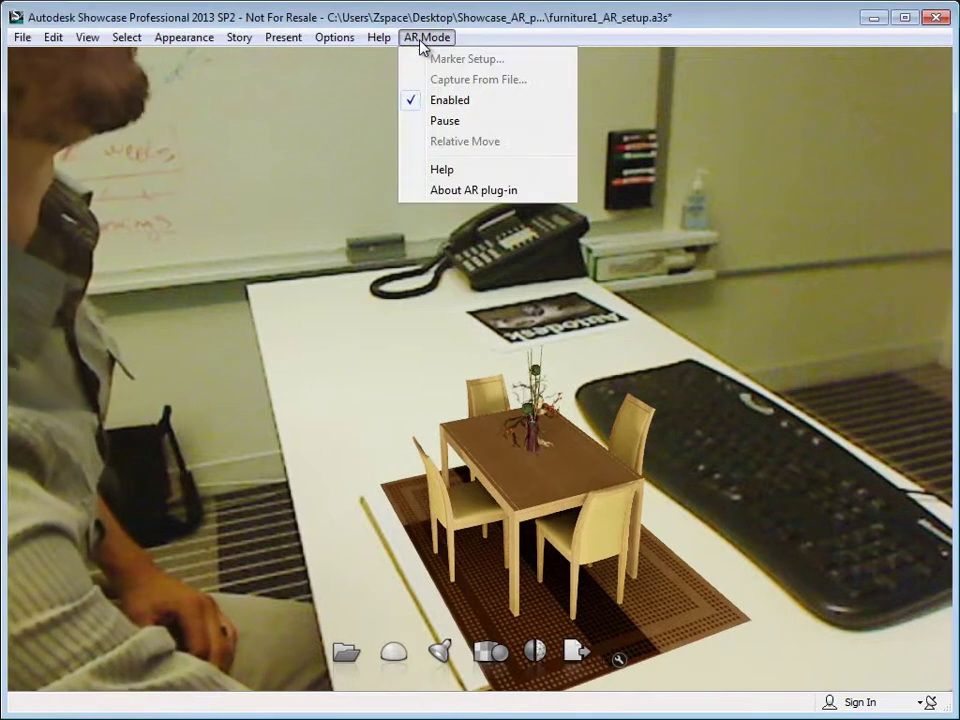
pyautogui.click(443, 122)
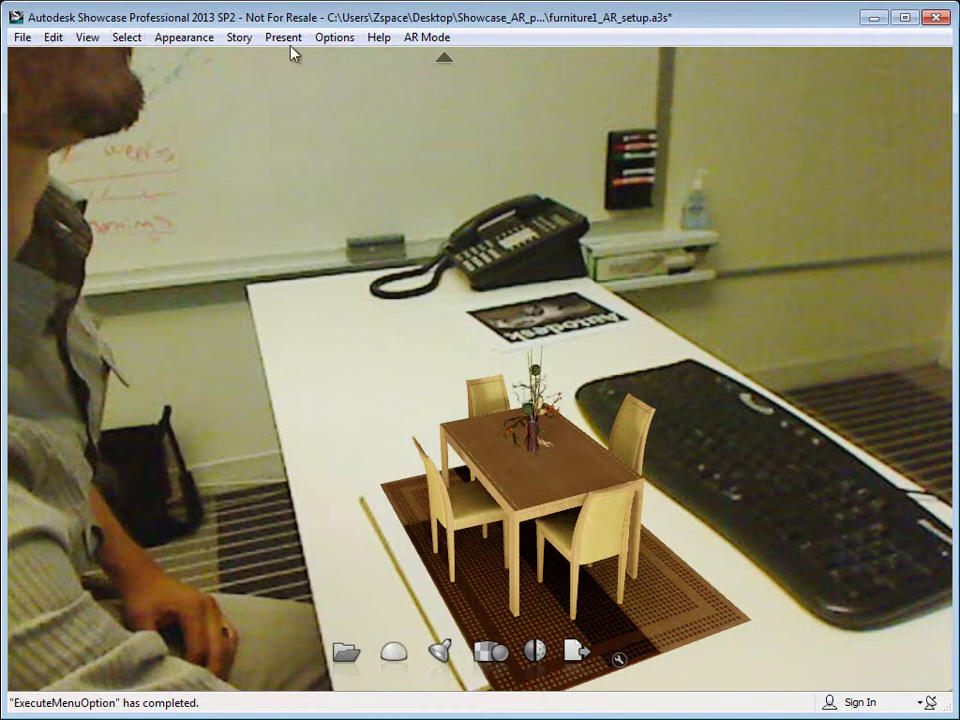
pyautogui.click(440, 44)
pyautogui.click(435, 122)
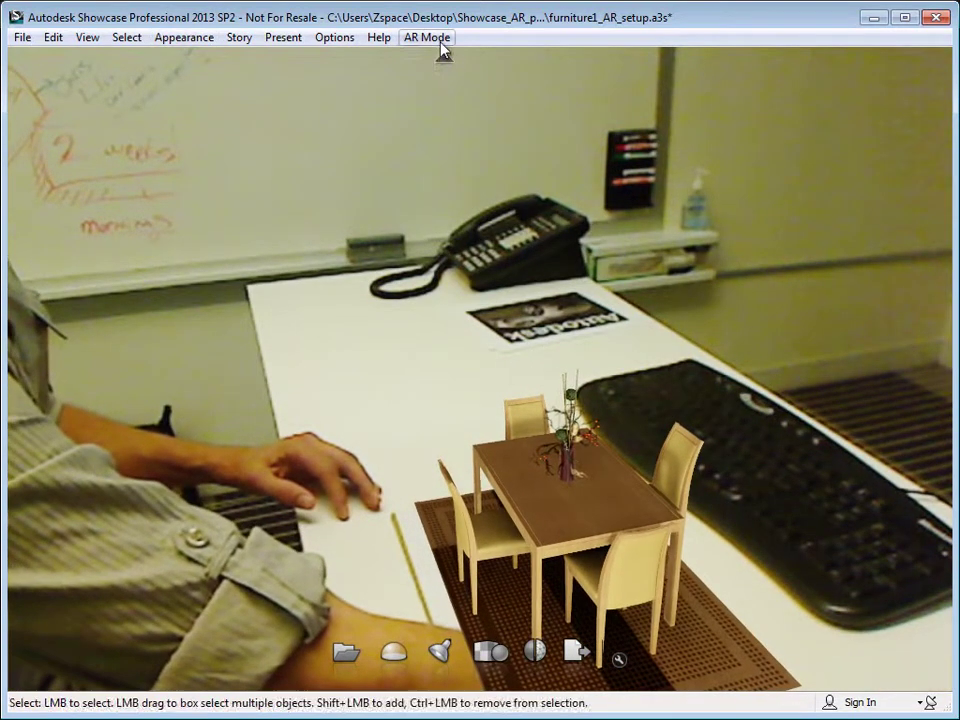
pyautogui.click(438, 40)
pyautogui.click(444, 121)
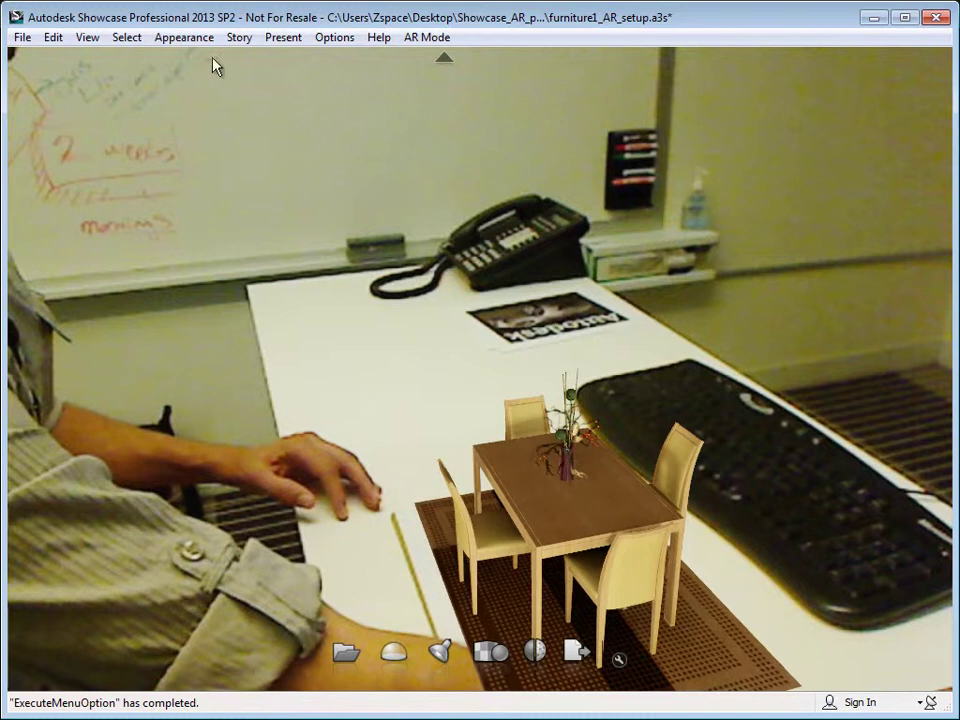
pyautogui.click(180, 39)
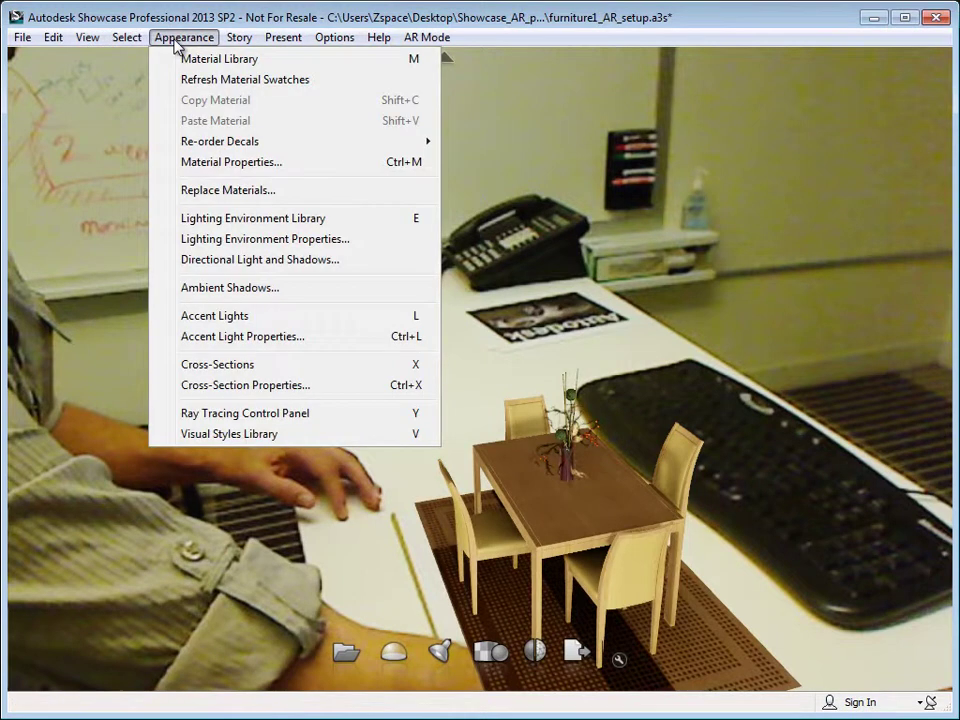
# - Raise the directional light to 90° elevation so the dining set's shadow falls straight beneath it
pyautogui.click(230, 260)
pyautogui.moveTo(555, 133); pyautogui.dragTo(256, 108)
pyautogui.click(199, 245)
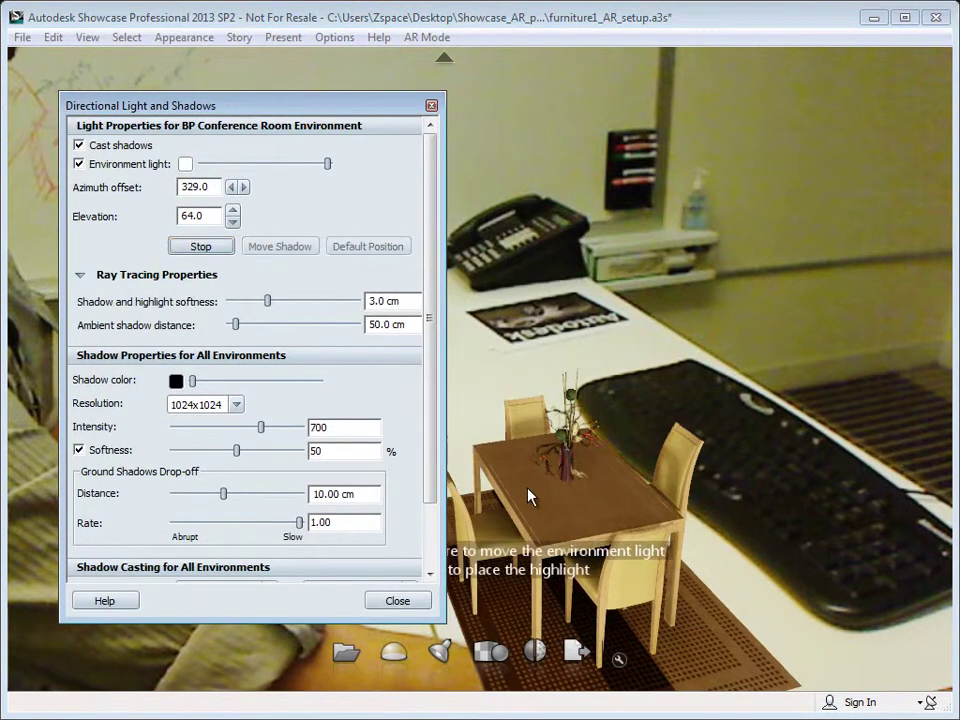
pyautogui.moveTo(500, 480); pyautogui.dragTo(705, 422)
pyautogui.moveTo(644, 513); pyautogui.dragTo(687, 443)
pyautogui.moveTo(593, 374); pyautogui.dragTo(730, 322)
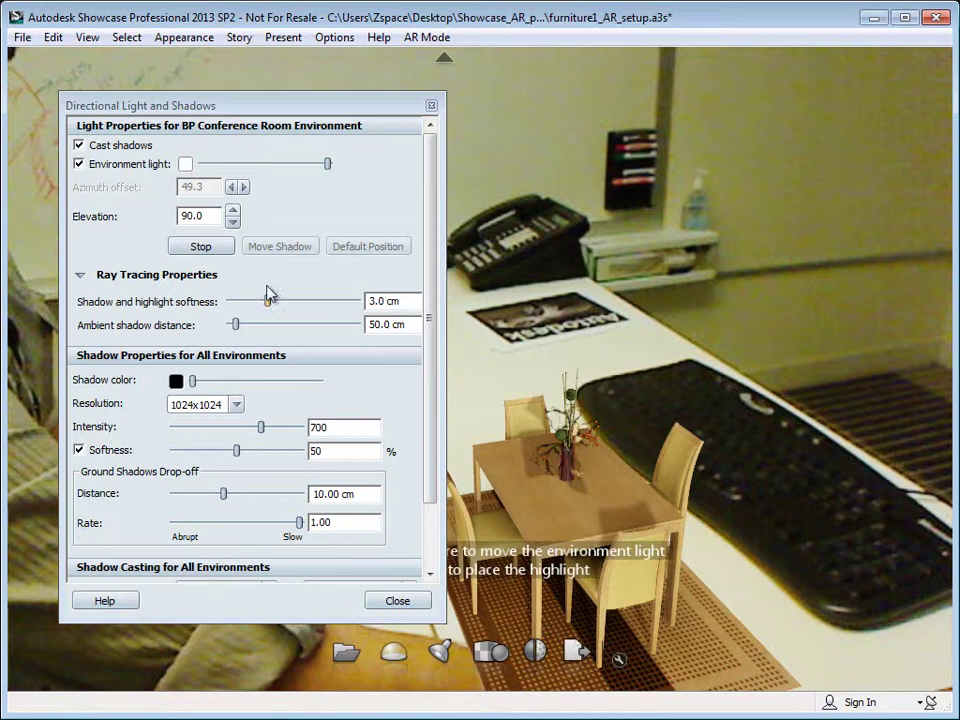
pyautogui.click(200, 246)
pyautogui.click(397, 601)
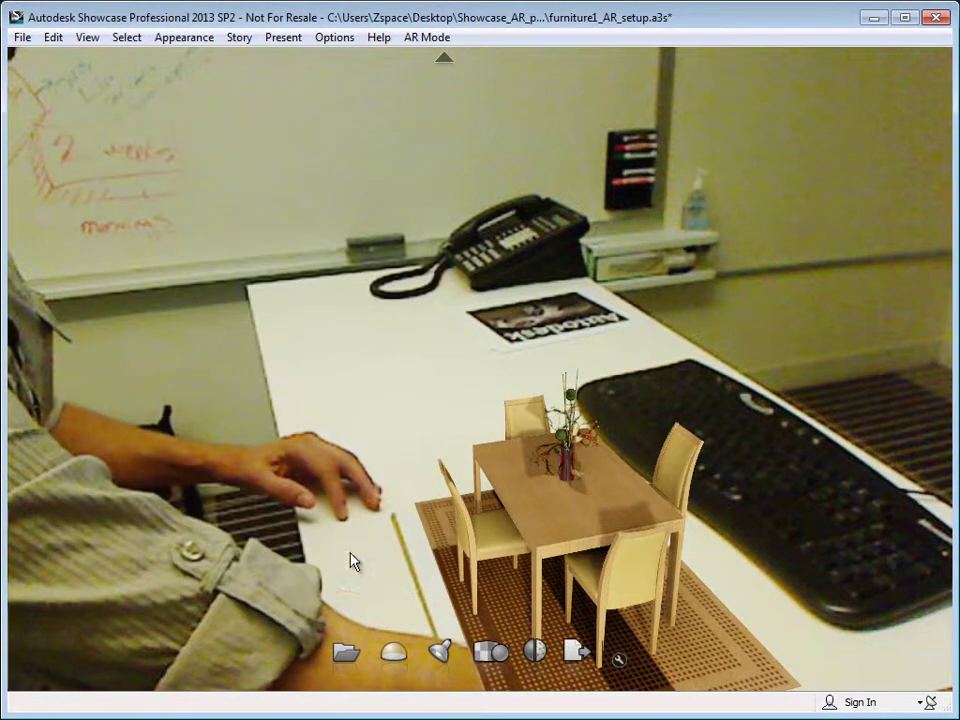
pyautogui.click(420, 37)
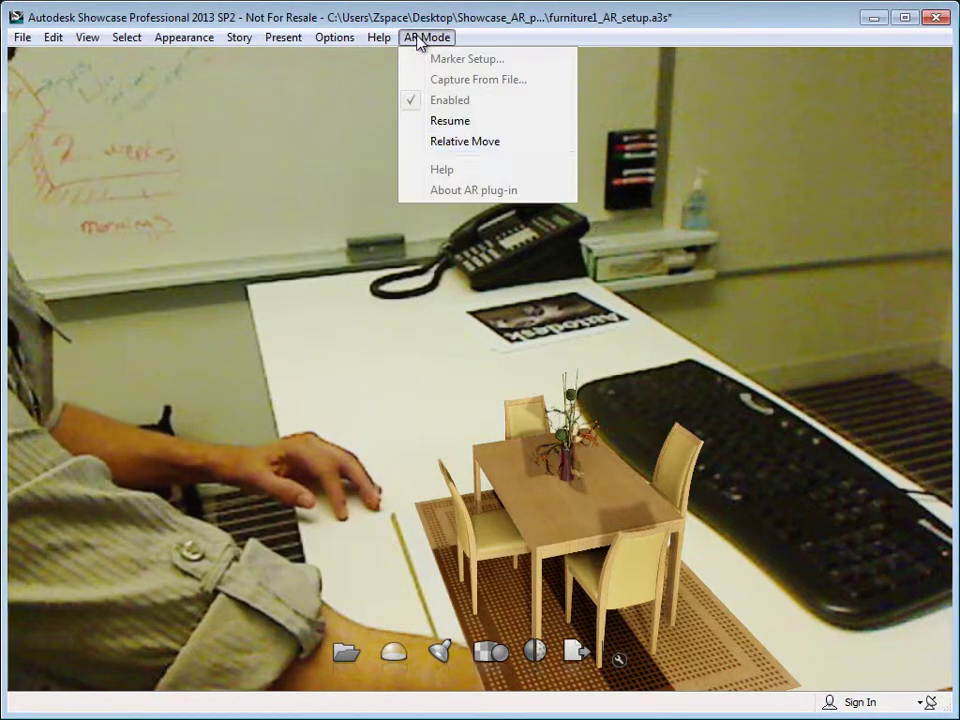
# - Resume live AR tracking and cycle to red mahogany on a Persian rug, then light wood on the swirl rug
pyautogui.click(449, 121)
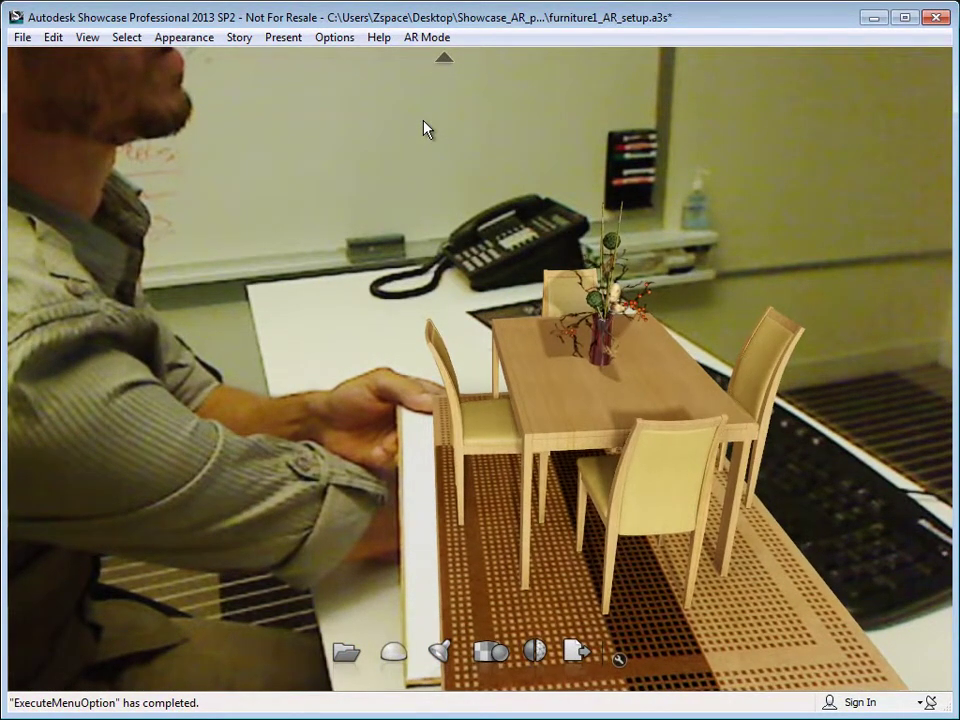
pyautogui.press('Right')
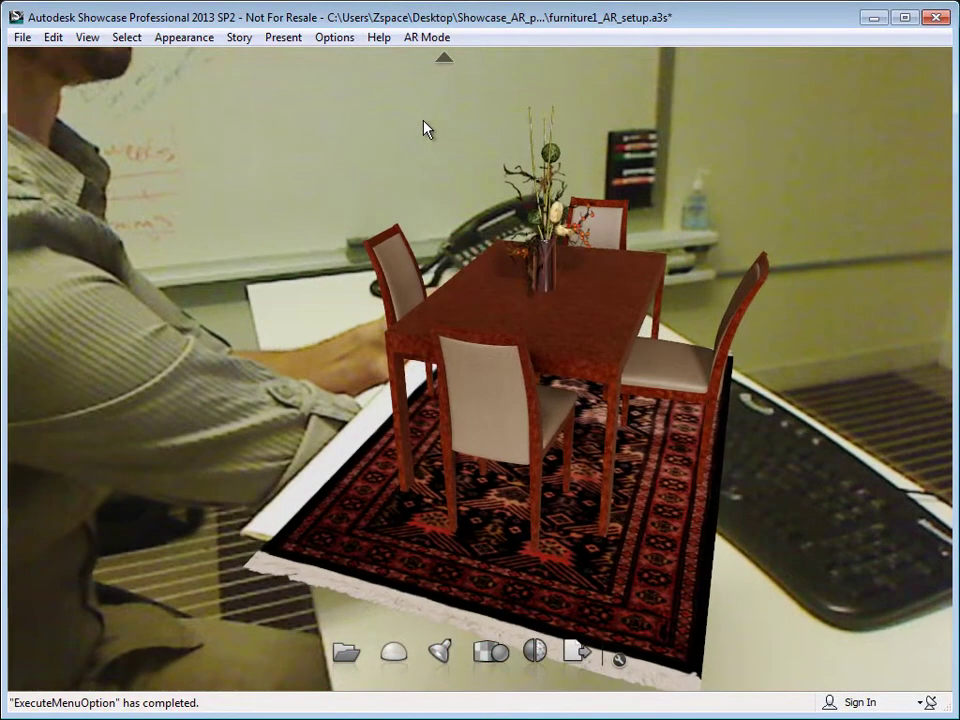
pyautogui.press('Right')
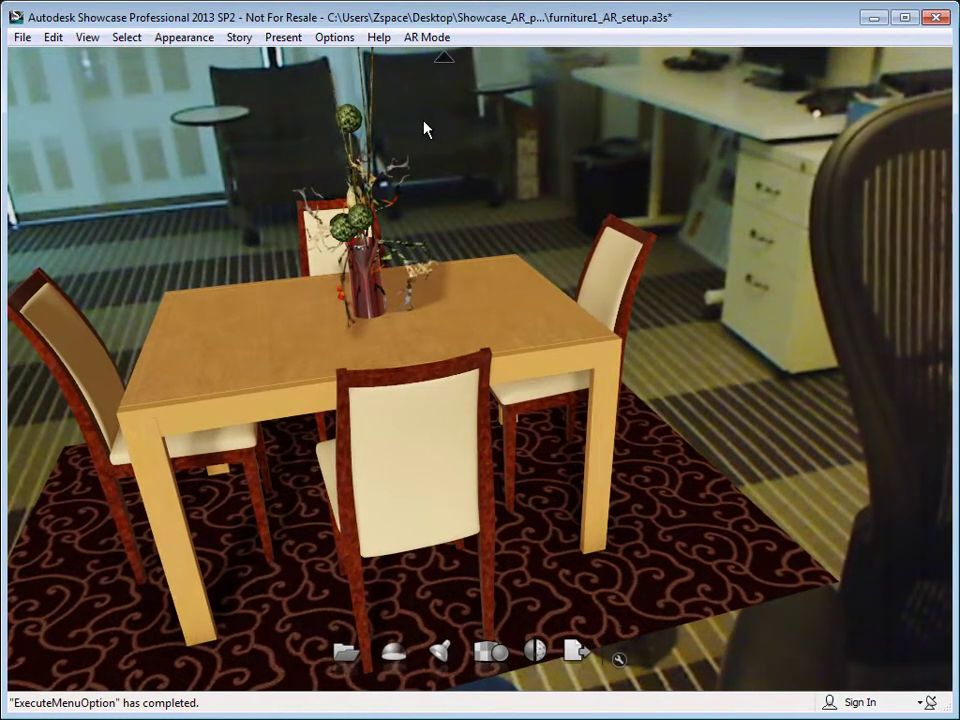
# - Cycle the furniture to red wood on the Persian rug, then pale wood on the dotted rug
pyautogui.press('Right')
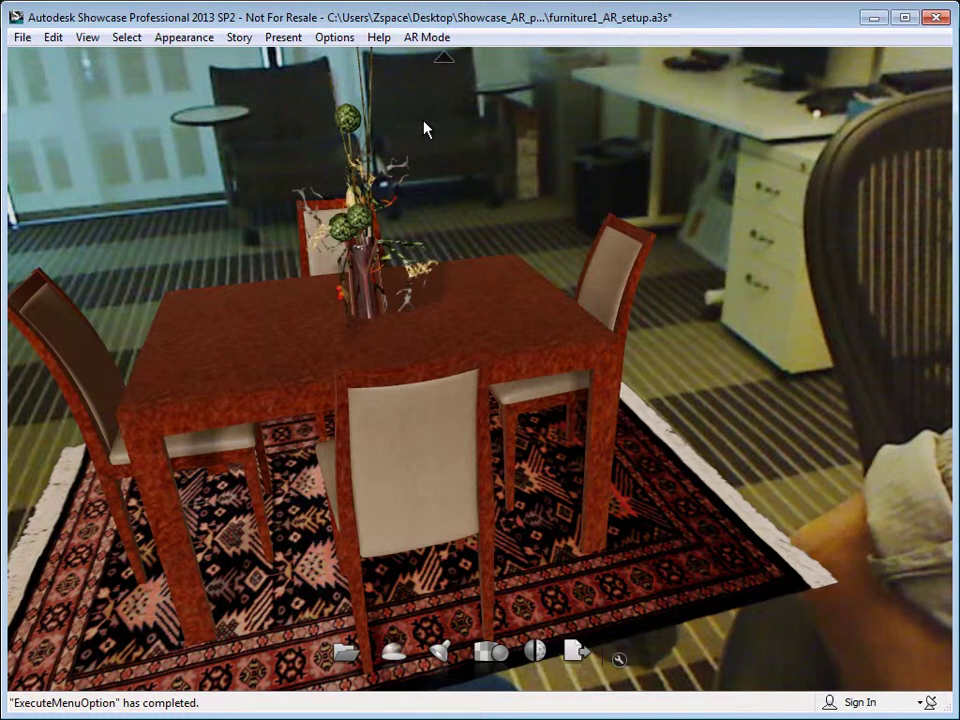
pyautogui.press('Right')
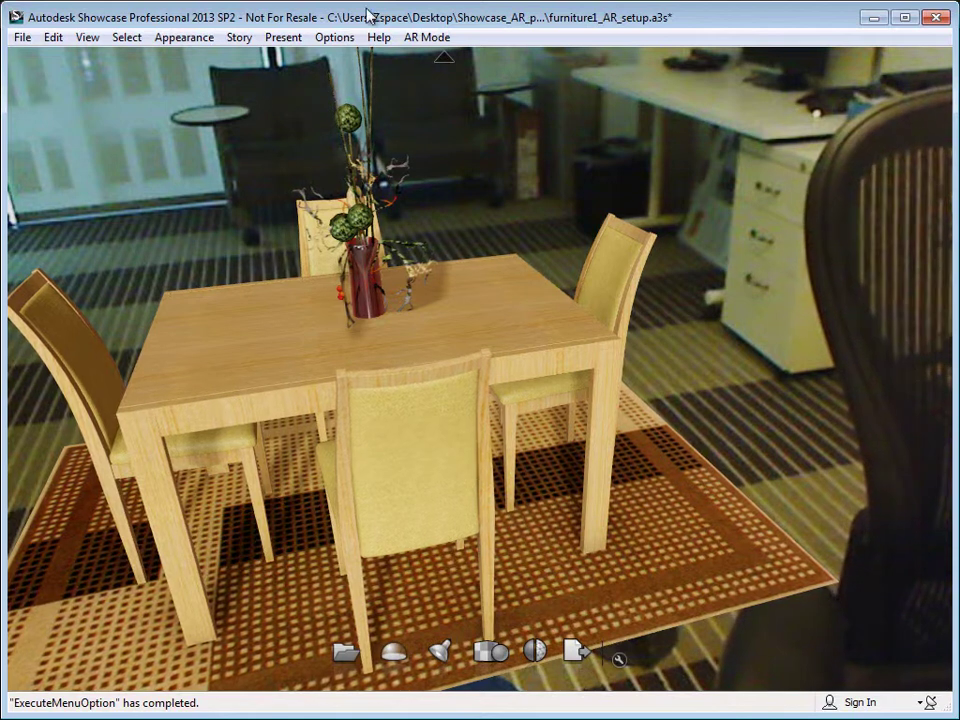
# - Disable AR mode, then check that the AR Marker Setup still links marker1.jpg to userGroup
pyautogui.click(430, 38)
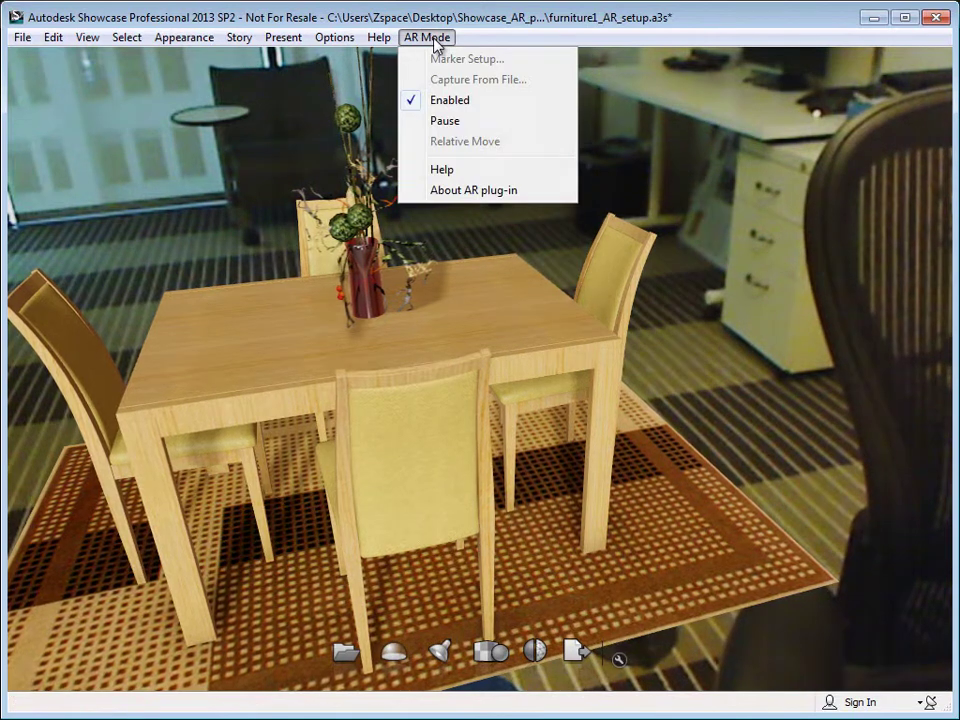
pyautogui.click(447, 102)
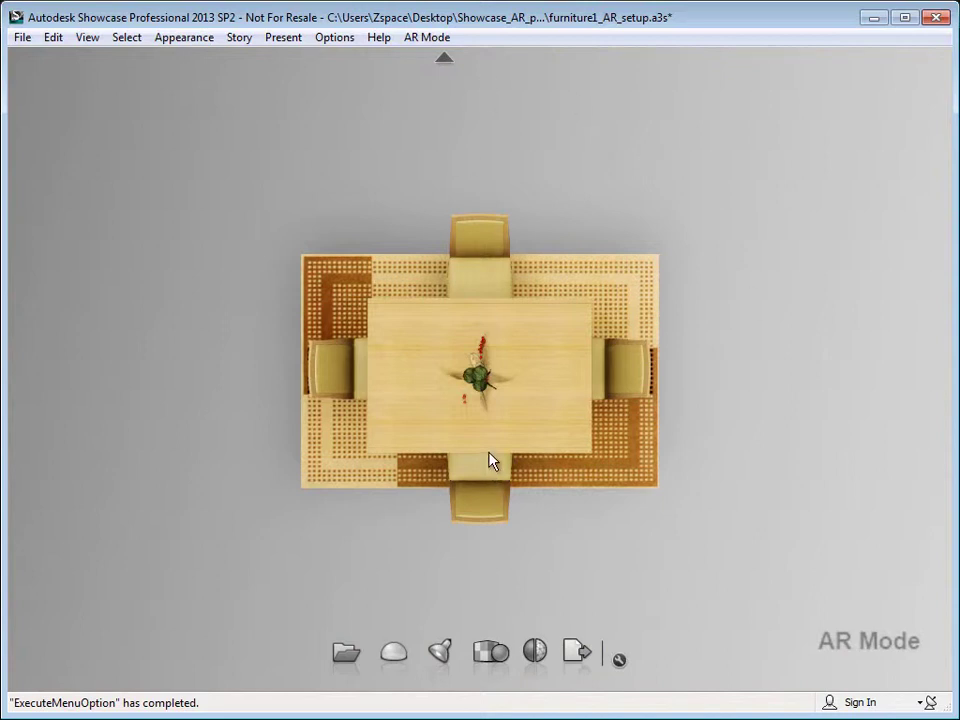
pyautogui.click(419, 40)
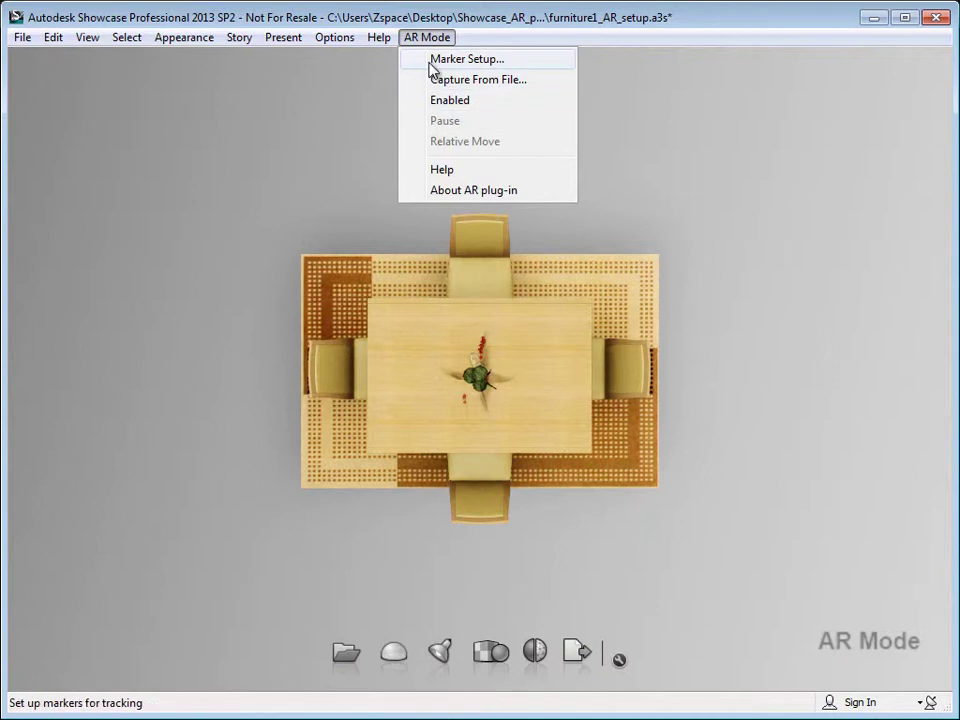
pyautogui.click(431, 63)
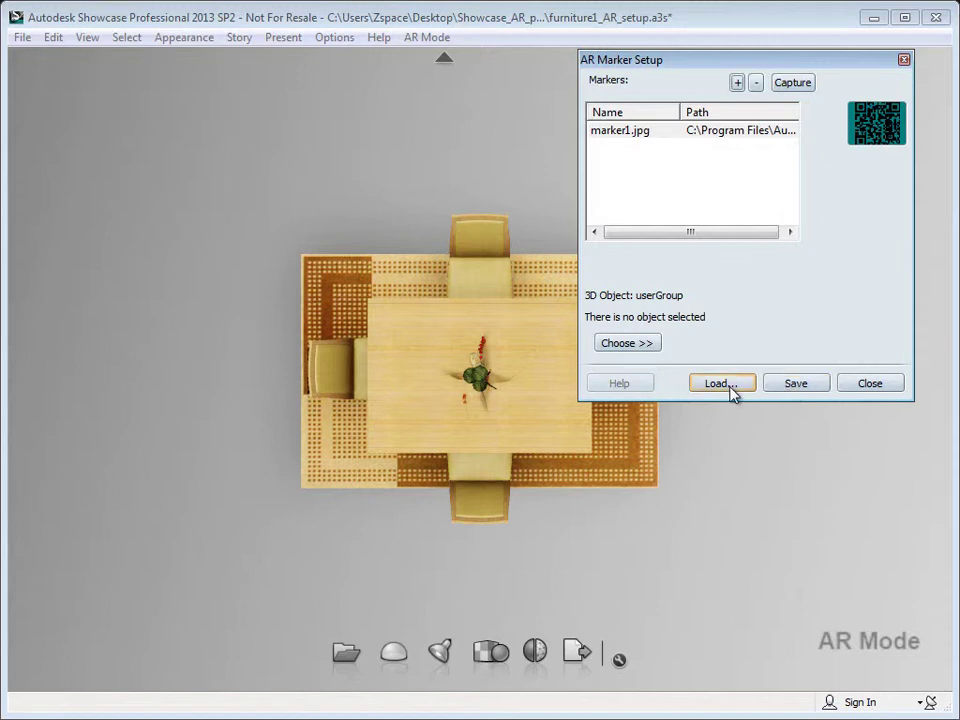
pyautogui.click(870, 388)
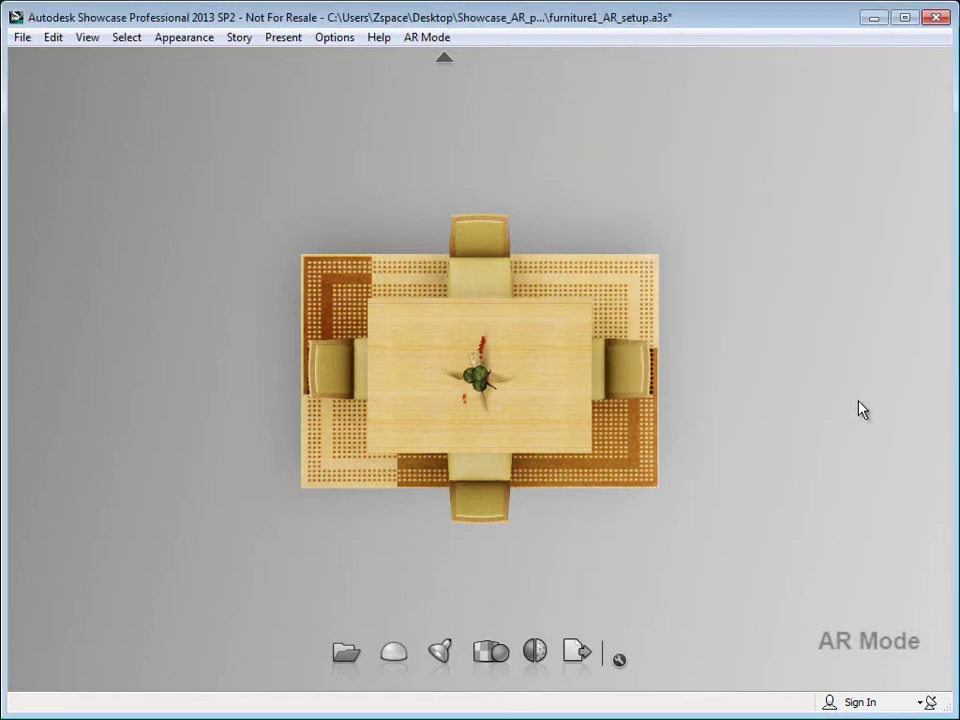